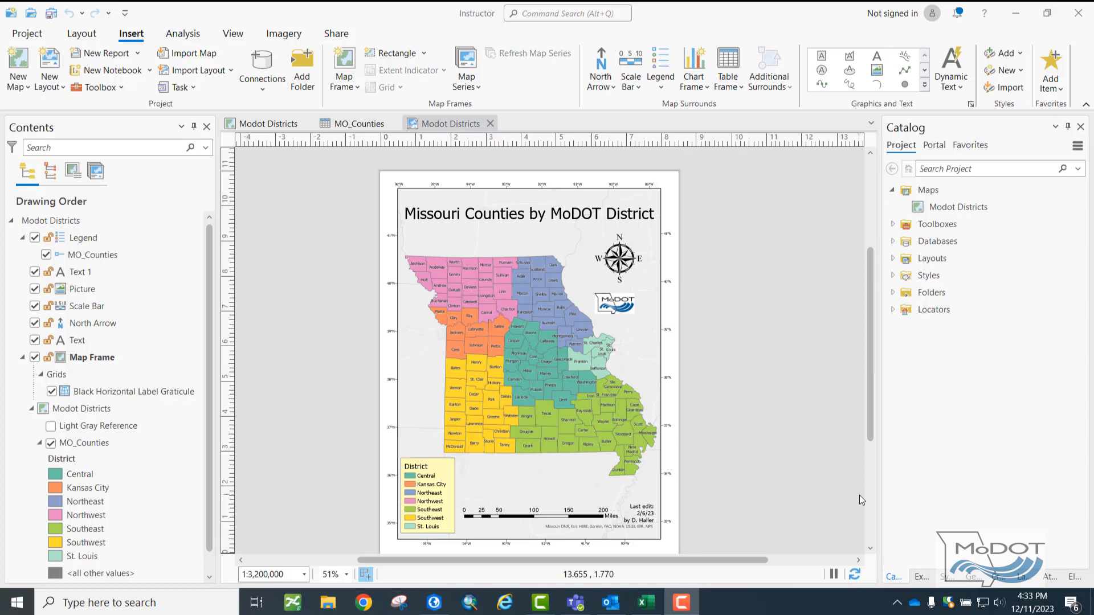
# Insert a new map into the project and rename it Height Modernization
pyautogui.click(23, 63)
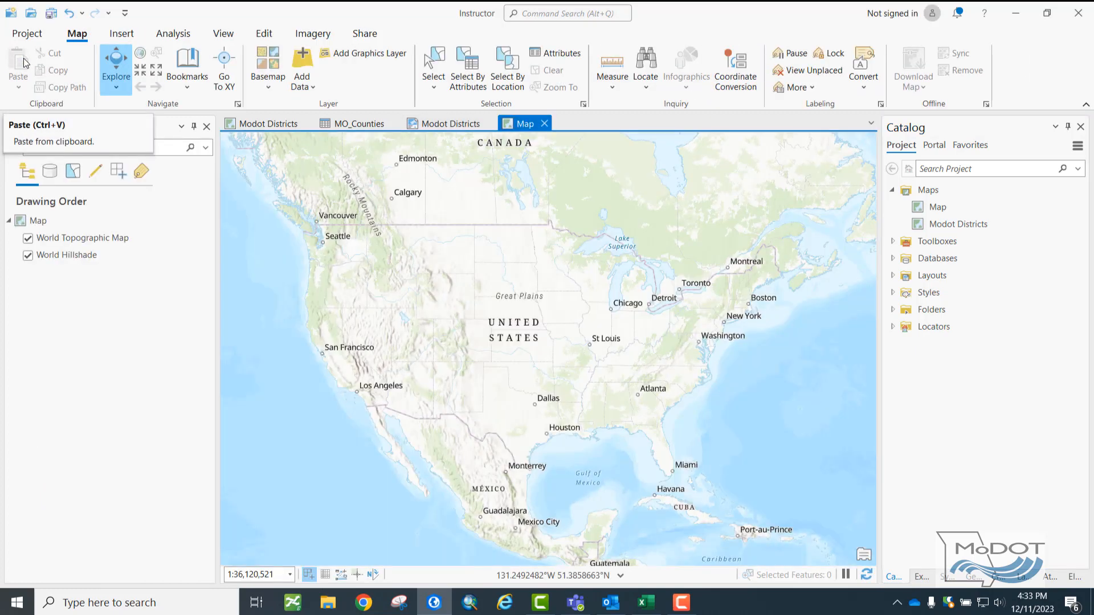
pyautogui.rightClick(40, 220)
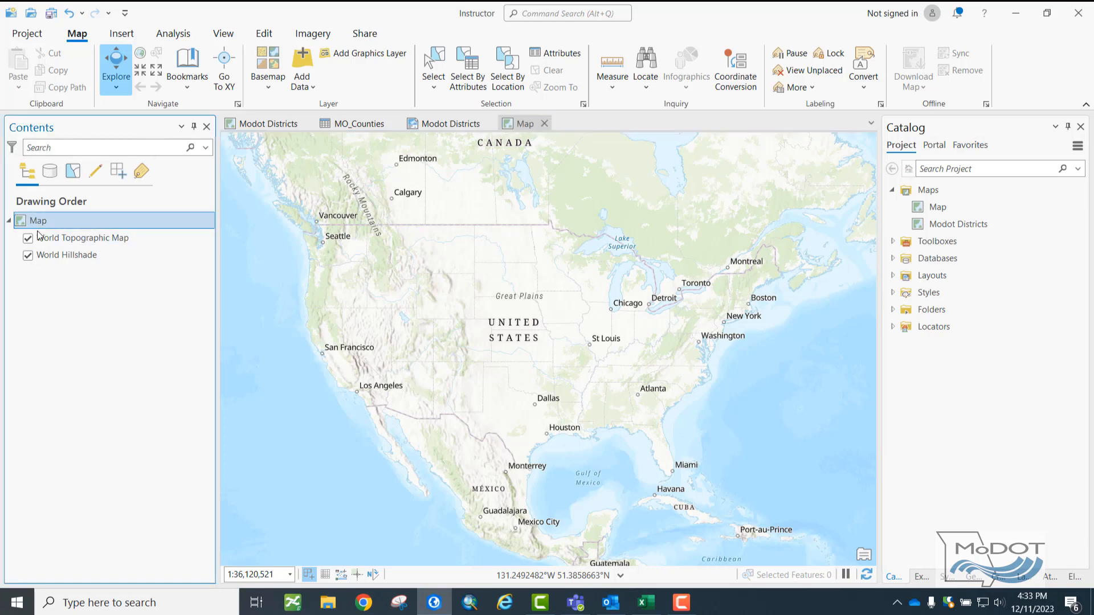
pyautogui.click(114, 547)
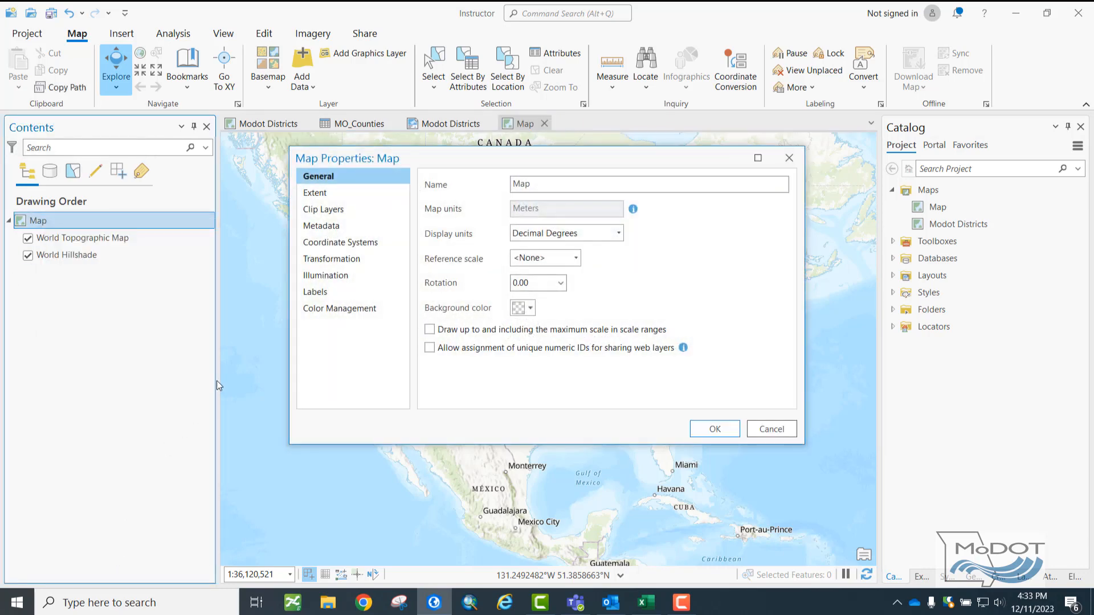
pyautogui.moveTo(557, 184); pyautogui.dragTo(509, 188)
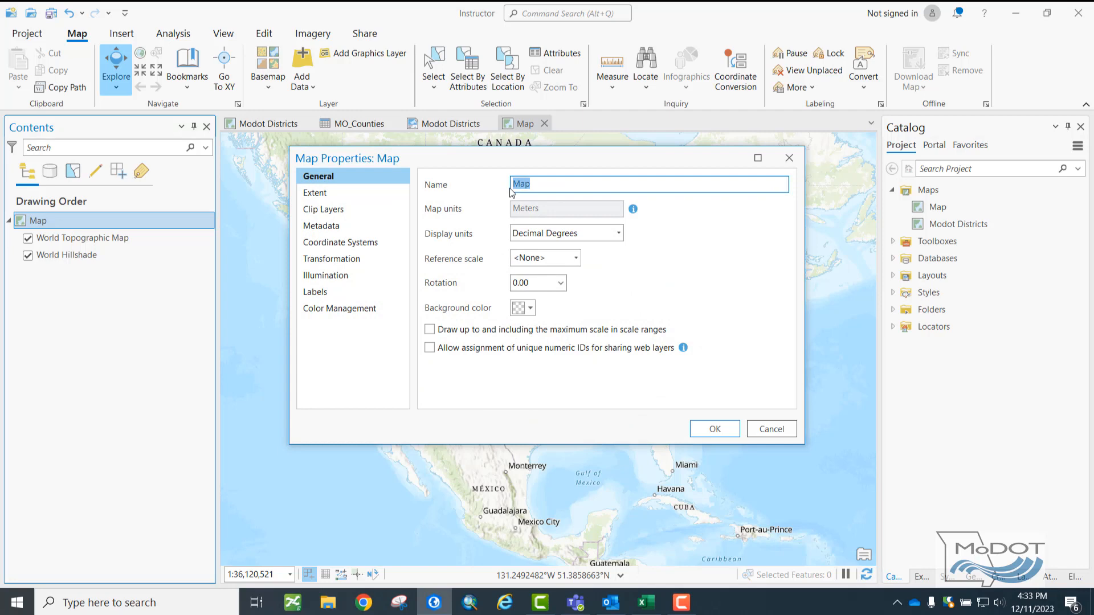
pyautogui.write('Highe')
pyautogui.press('BackSpace')
pyautogui.press('BackSpace')
pyautogui.press('BackSpace')
pyautogui.press('BackSpace')
pyautogui.write('eight Modernzia')
pyautogui.press('BackSpace')
pyautogui.press('BackSpace')
pyautogui.press('BackSpace')
pyautogui.write('ization')
# Set the map's XY coordinate system to NAD 1983 (2011) UTM Zone 15N and apply the properties
pyautogui.click(336, 245)
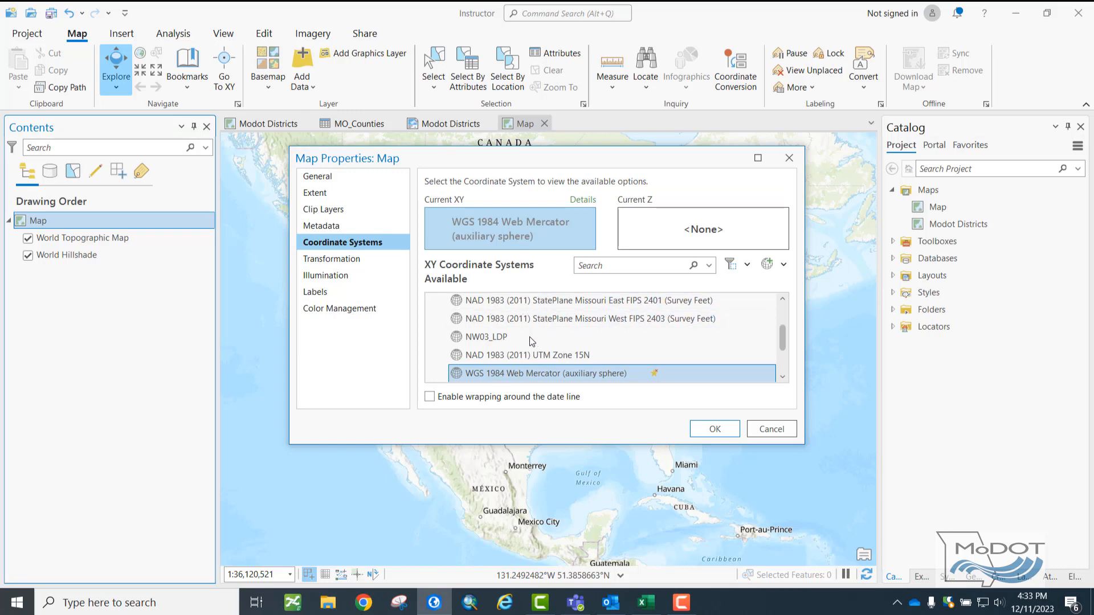
pyautogui.scroll(-1, 529, 337)
pyautogui.click(529, 323)
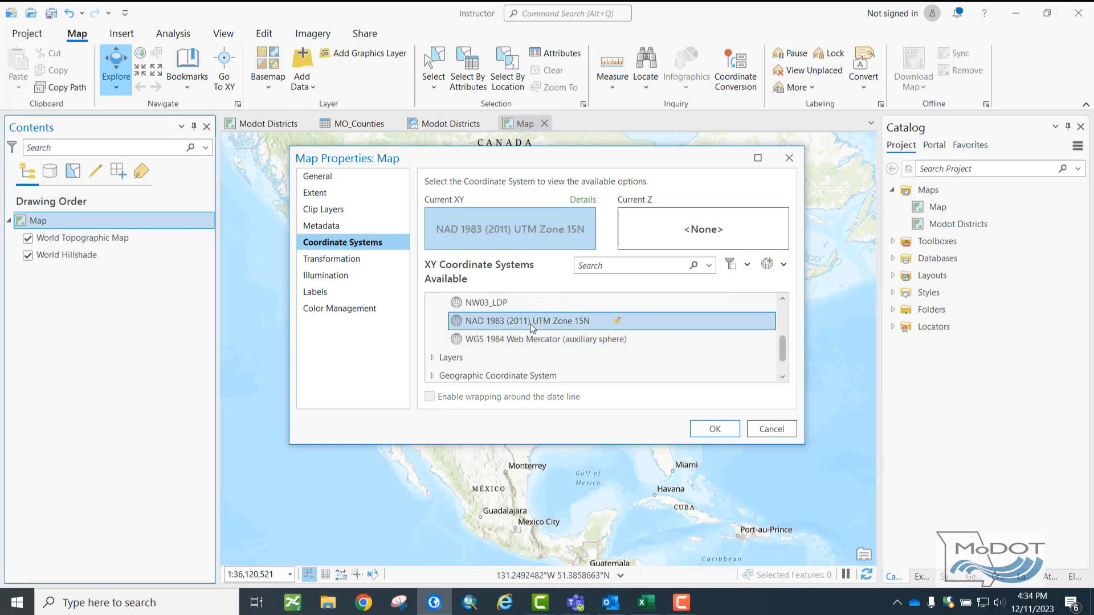
pyautogui.click(698, 428)
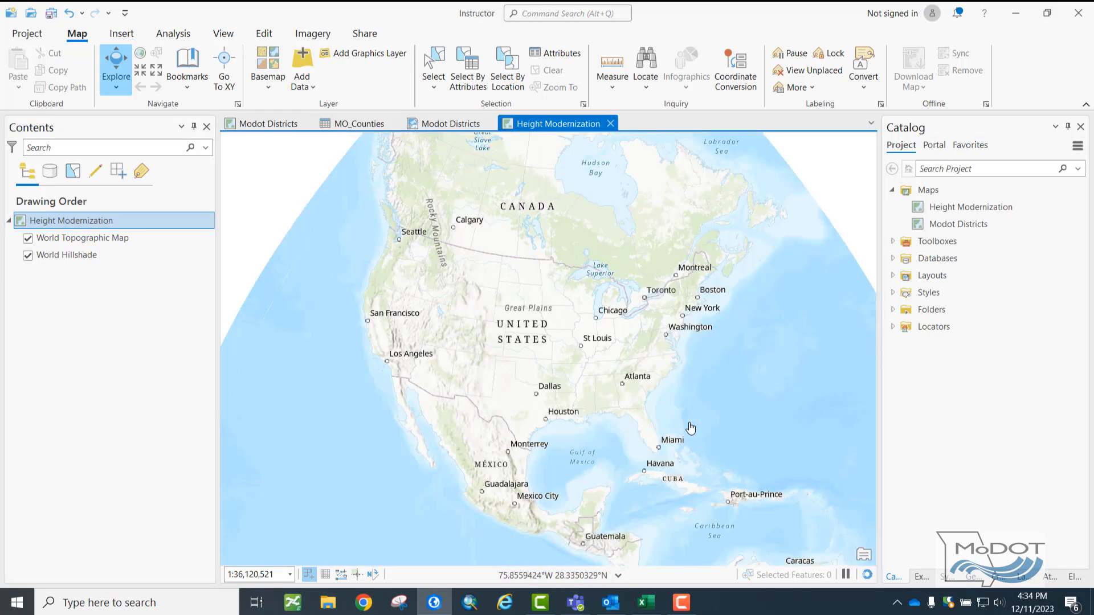
# Change the basemap to Light Gray Canvas and hide the Light Gray Reference layer, with the view on Missouri
pyautogui.click(276, 95)
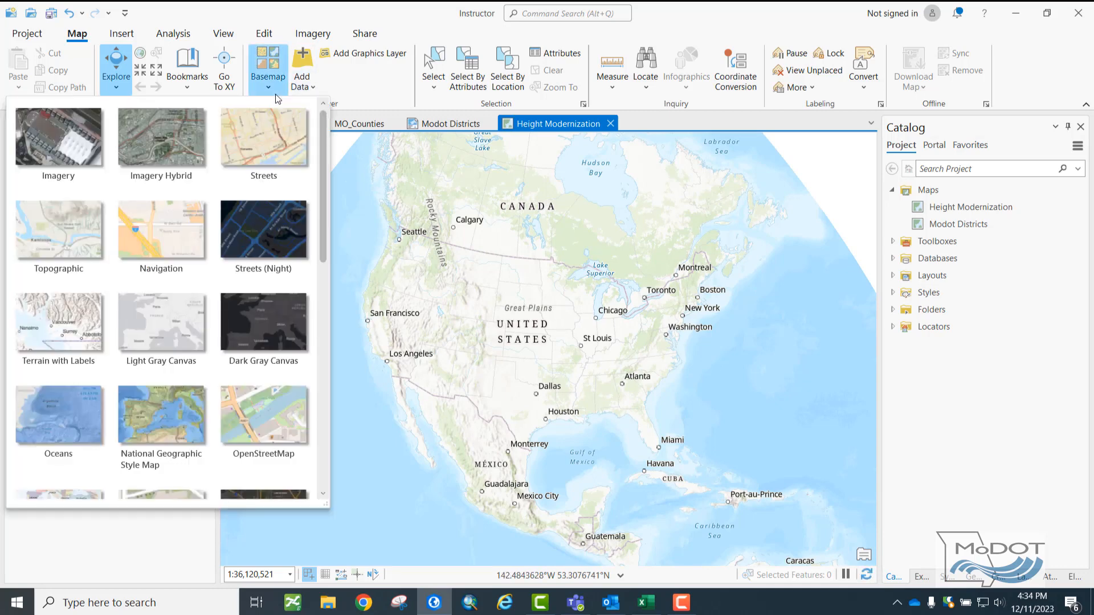
pyautogui.click(134, 324)
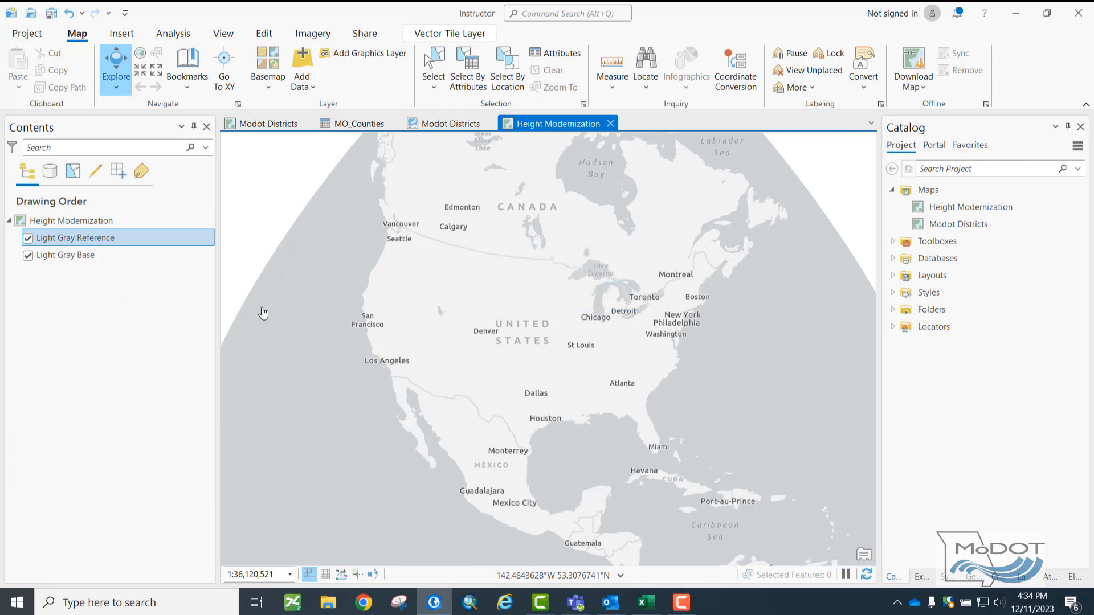
pyautogui.click(28, 238)
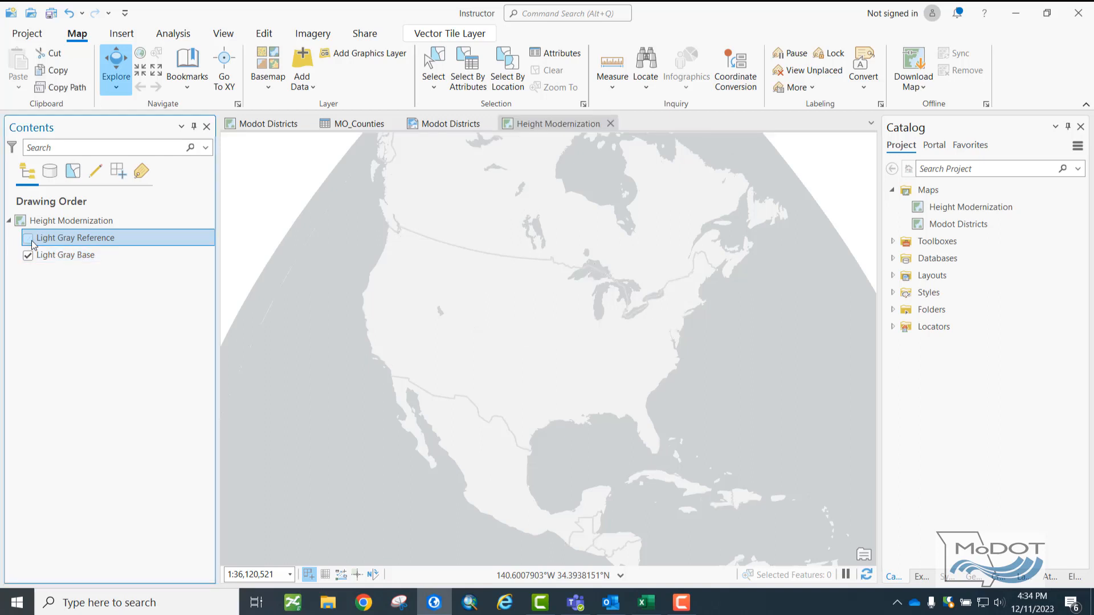
pyautogui.scroll(4, 598, 370)
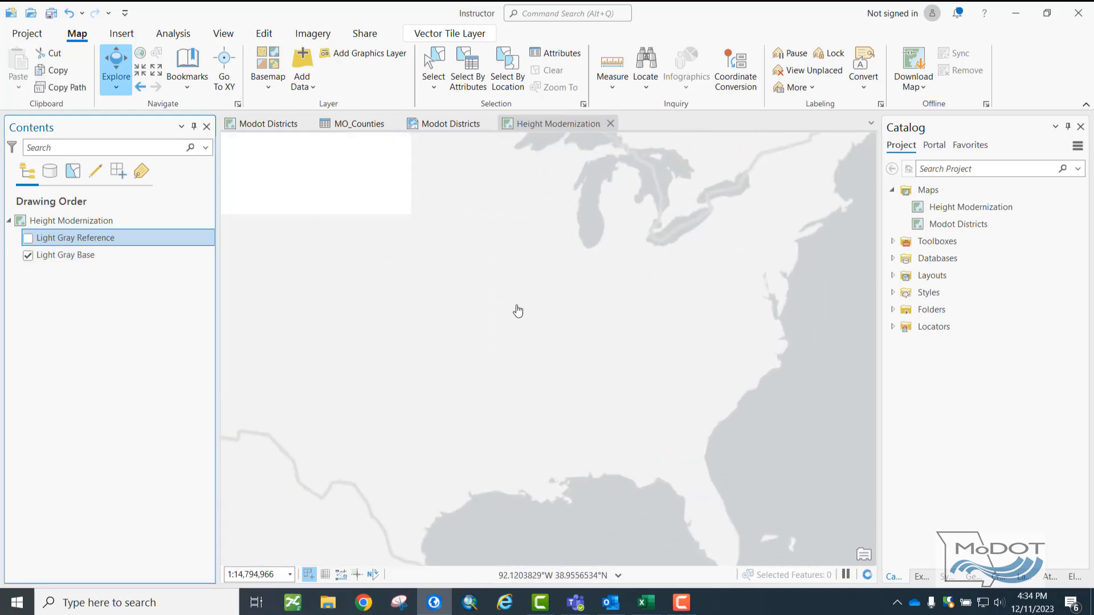
pyautogui.scroll(4, 512, 312)
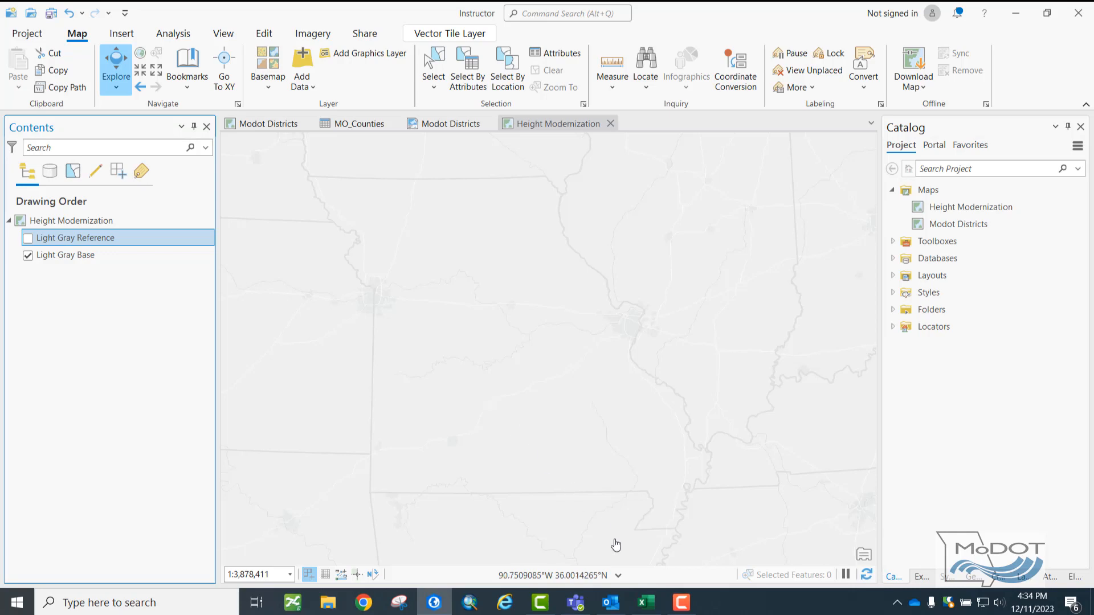
# Switch to Excel to review the coordinates and elevations in Height_Modernization.xlsx, and close the workbook
pyautogui.click(646, 602)
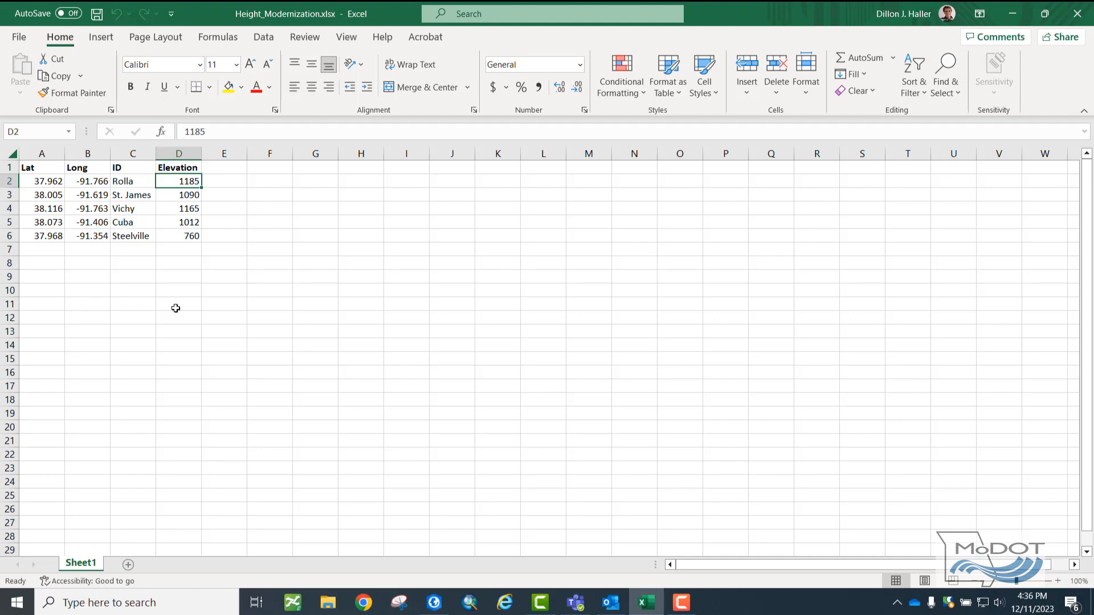
pyautogui.click(1077, 14)
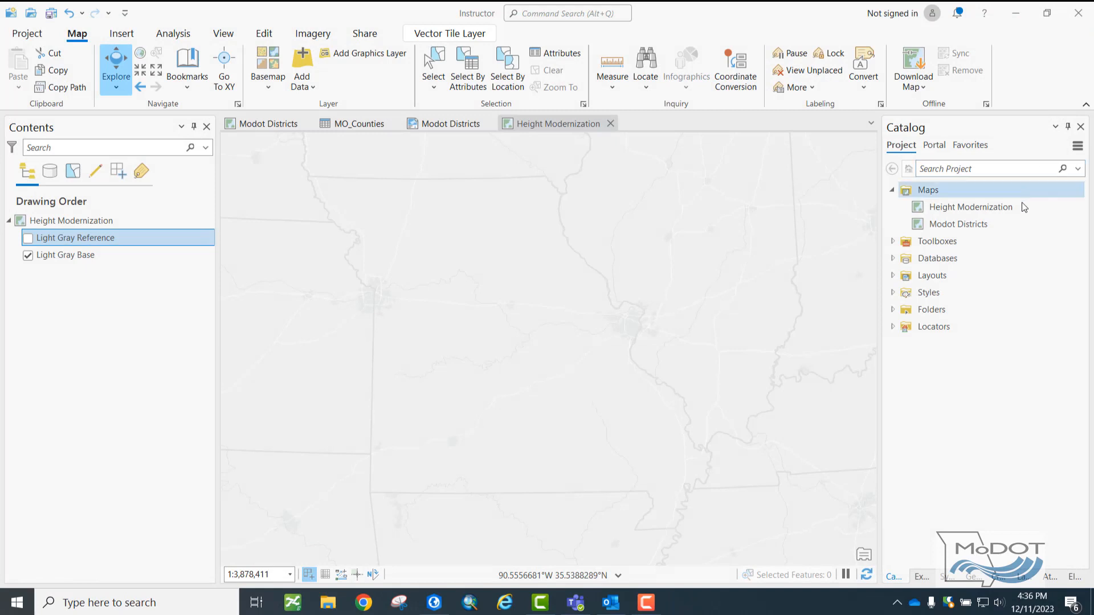
# Add the Sheet1$ table of Height_Modernization.xlsx from the Instructor project folder to the current map
pyautogui.click(893, 309)
pyautogui.click(906, 328)
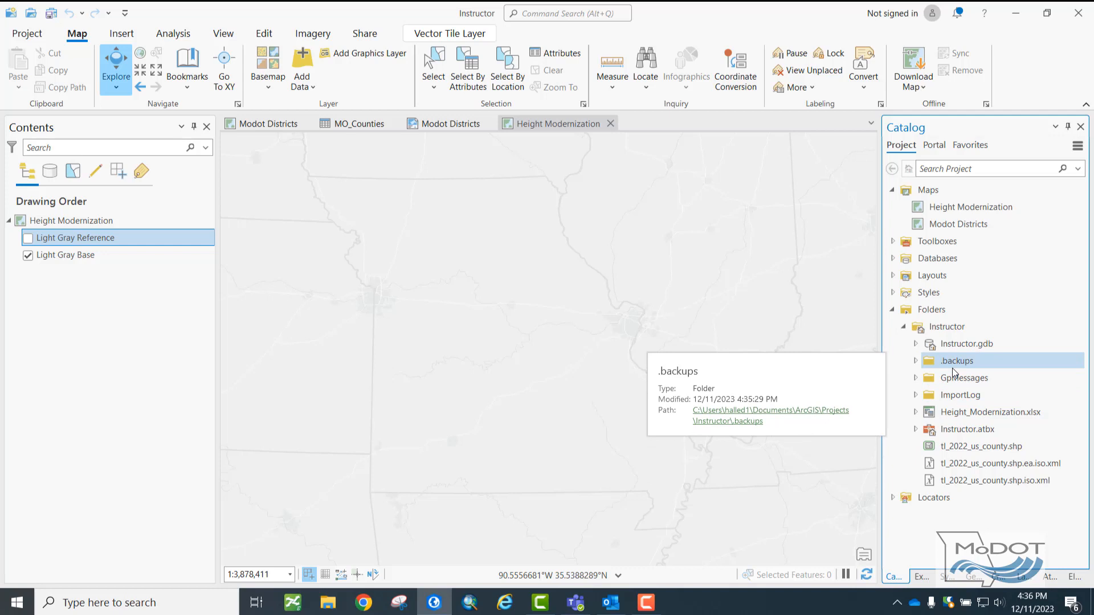
pyautogui.rightClick(937, 313)
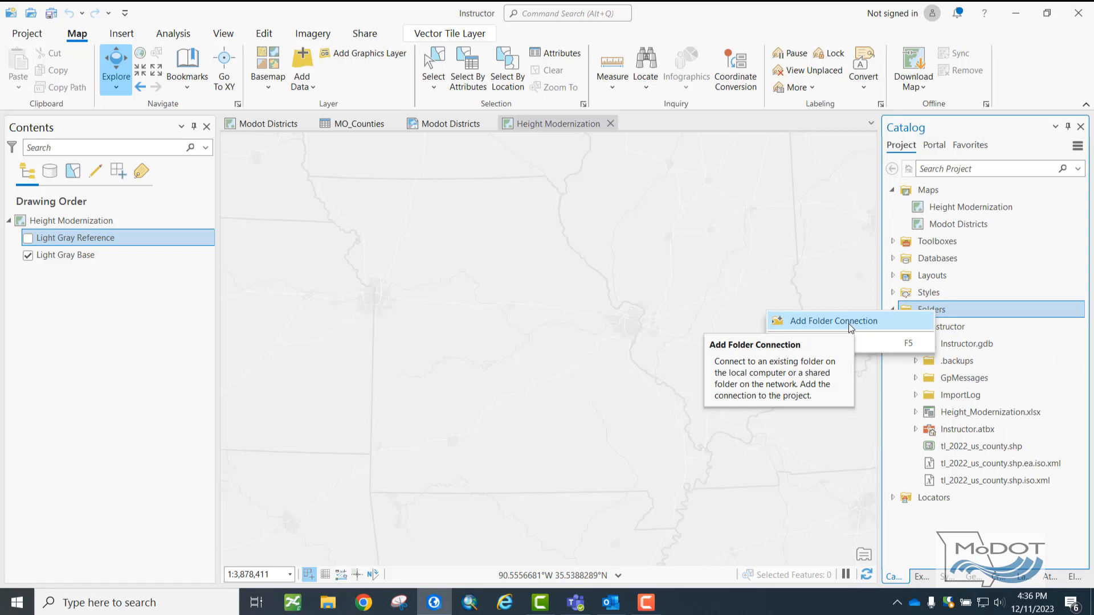
pyautogui.press('Escape')
pyautogui.click(1071, 378)
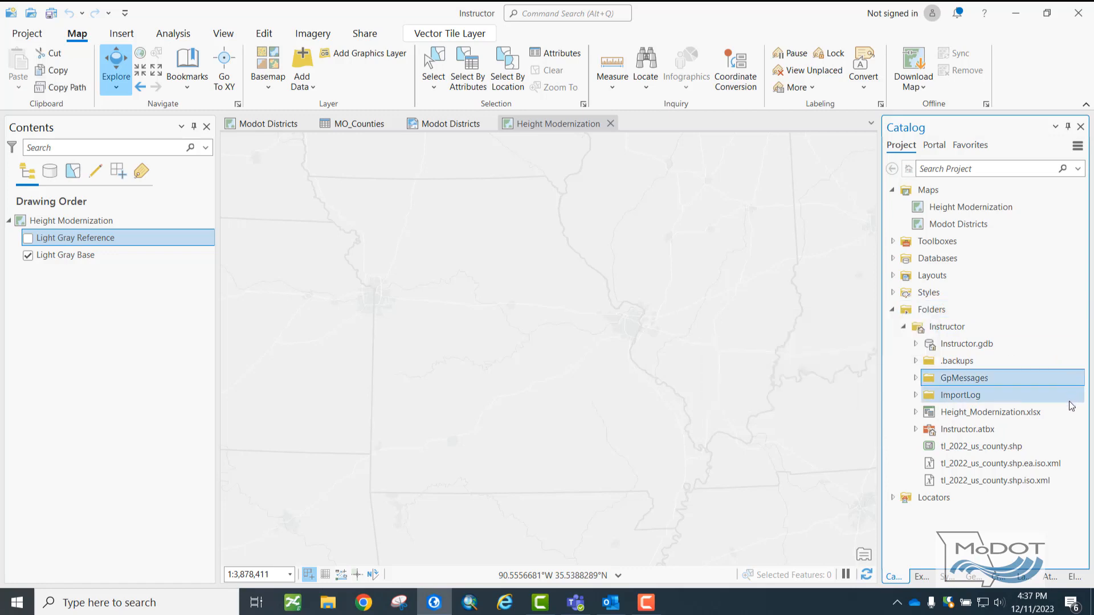
pyautogui.click(1071, 412)
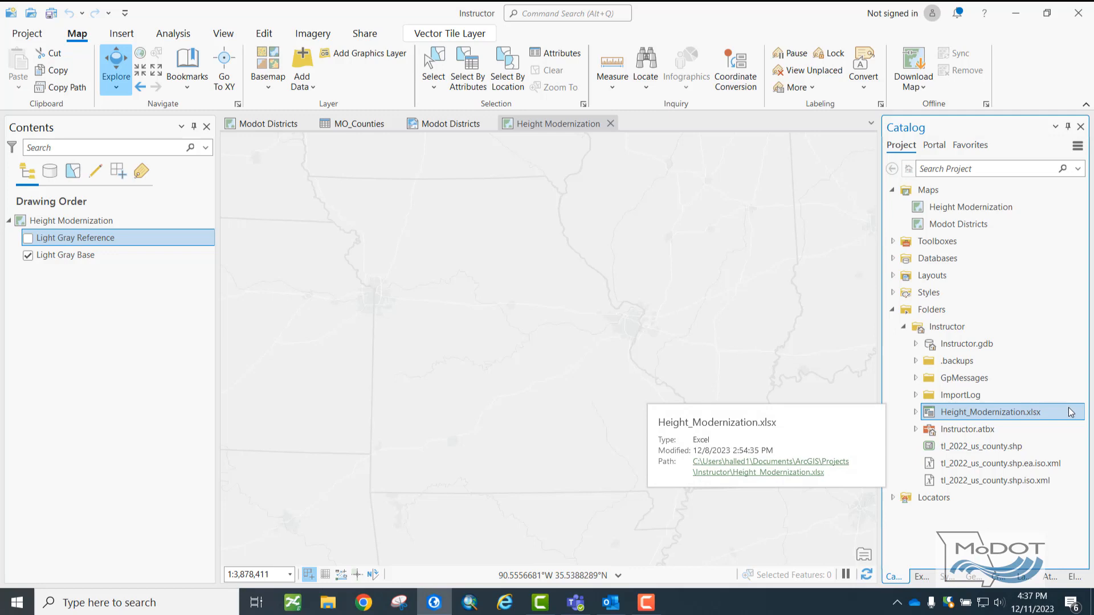
pyautogui.click(917, 413)
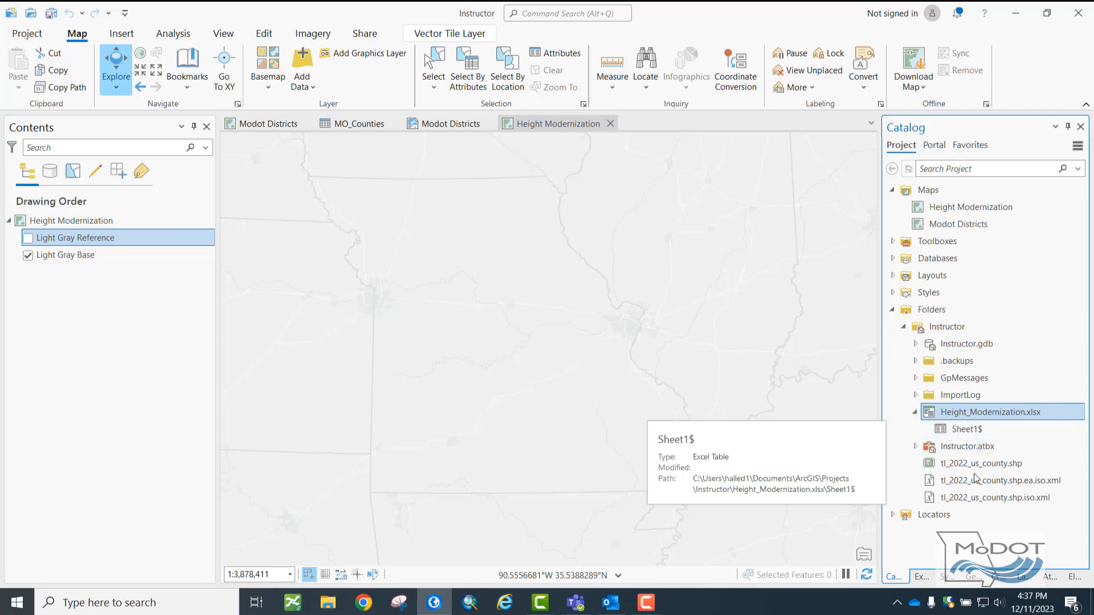
pyautogui.click(976, 435)
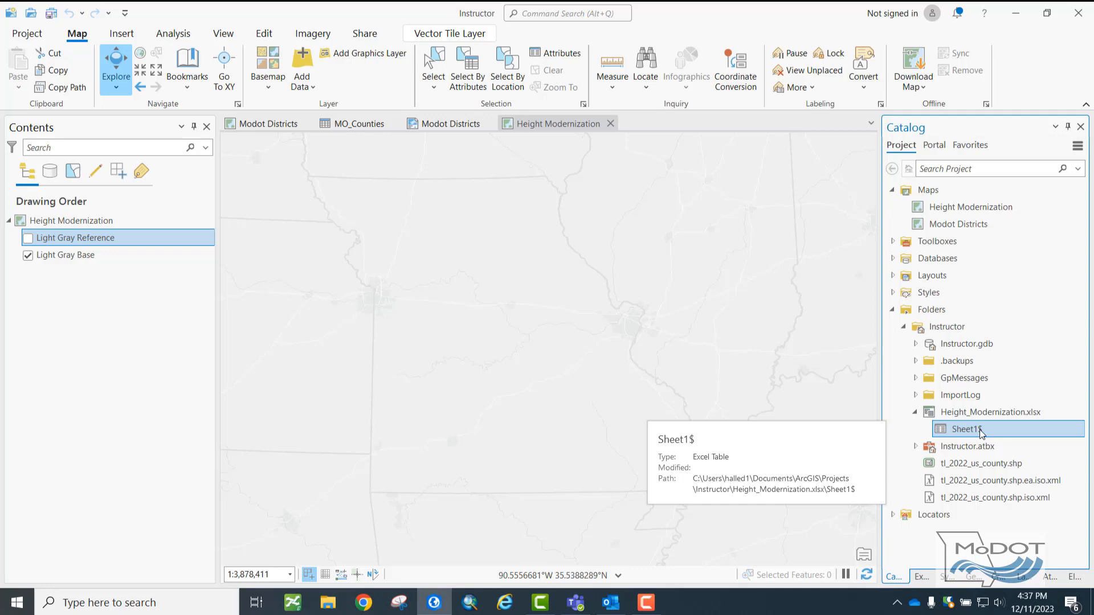
pyautogui.rightClick(981, 434)
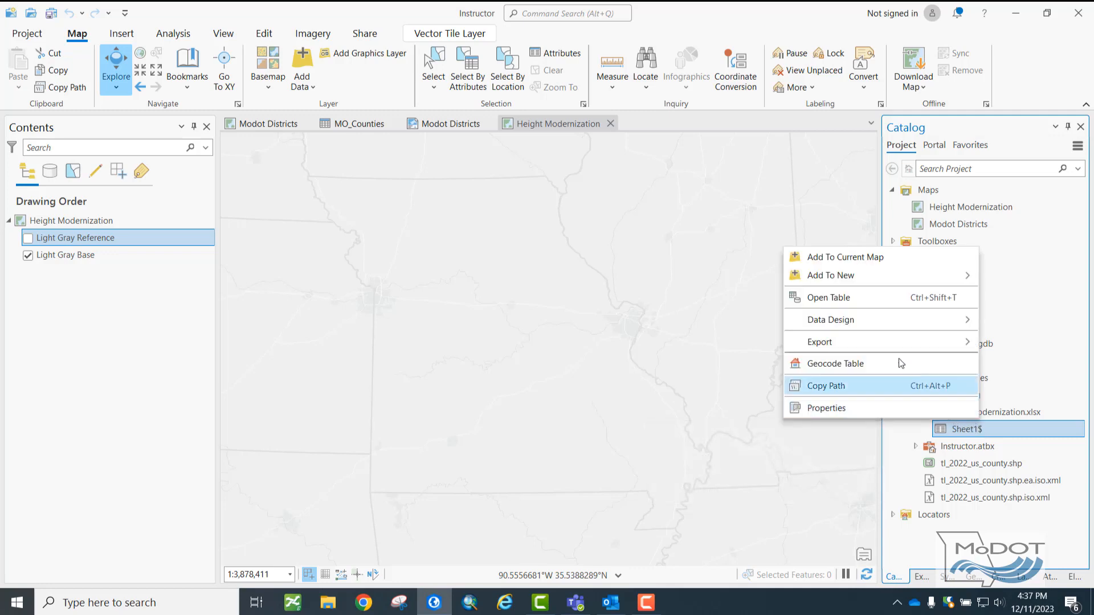
pyautogui.click(842, 262)
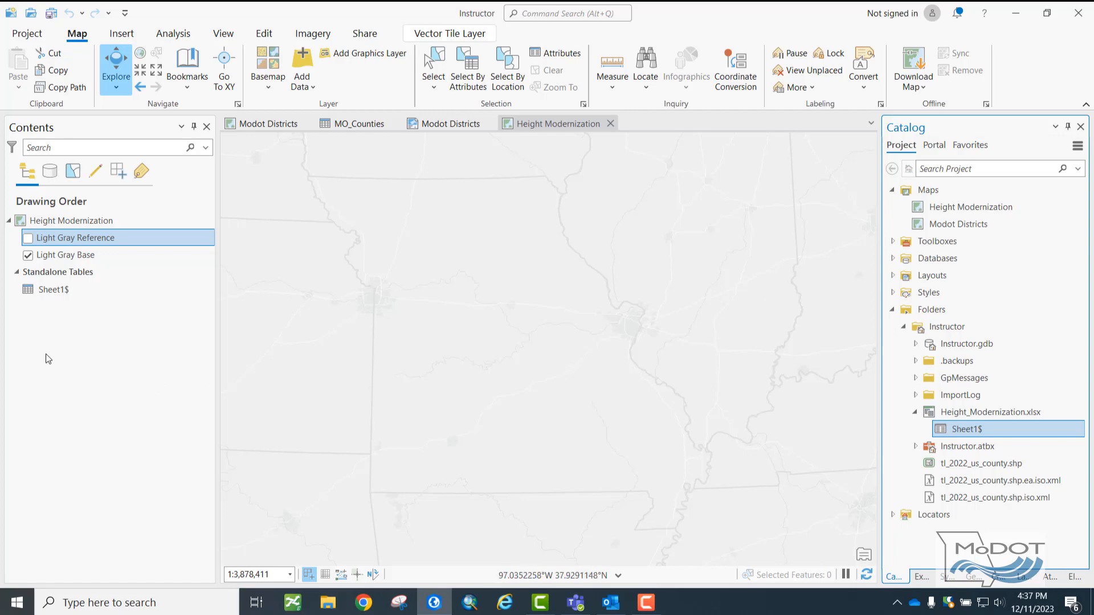
# Open the Sheet1$ standalone table to check its fields and records, and close it again
pyautogui.rightClick(64, 289)
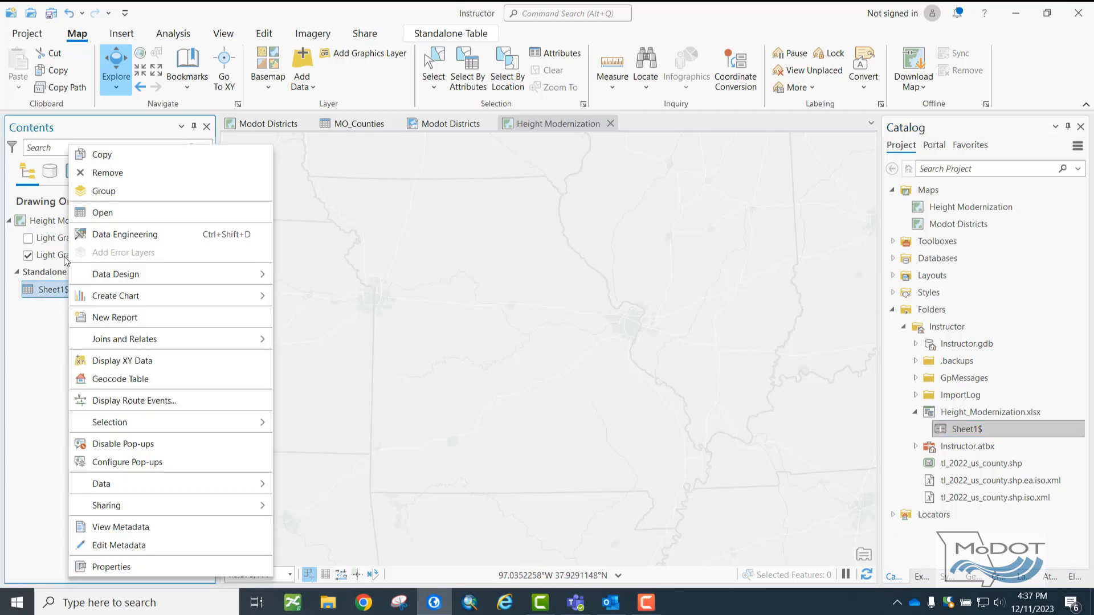
pyautogui.click(80, 219)
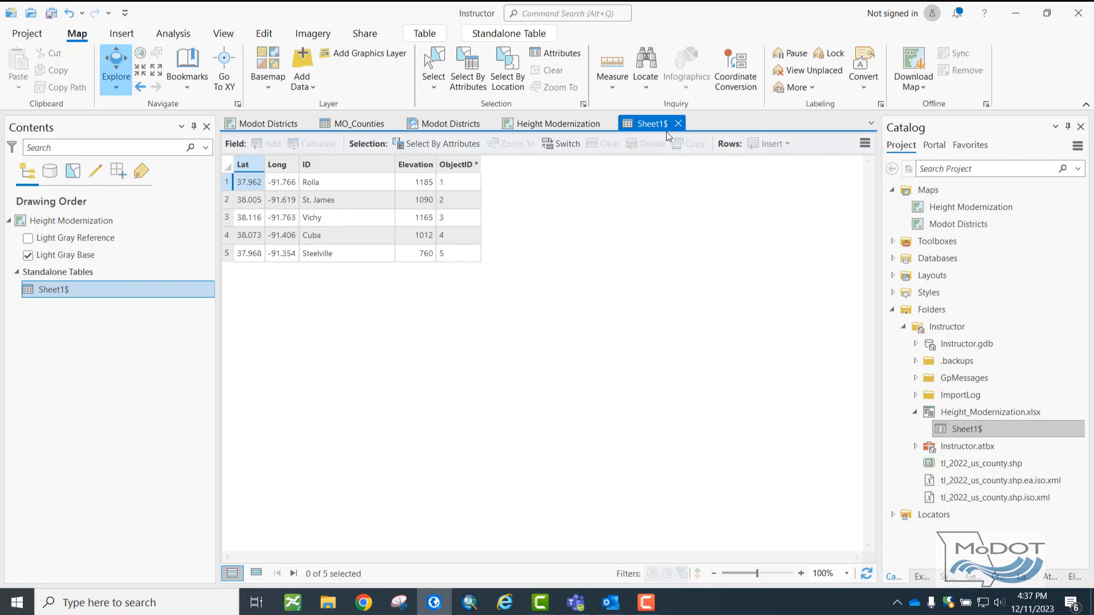
pyautogui.click(678, 123)
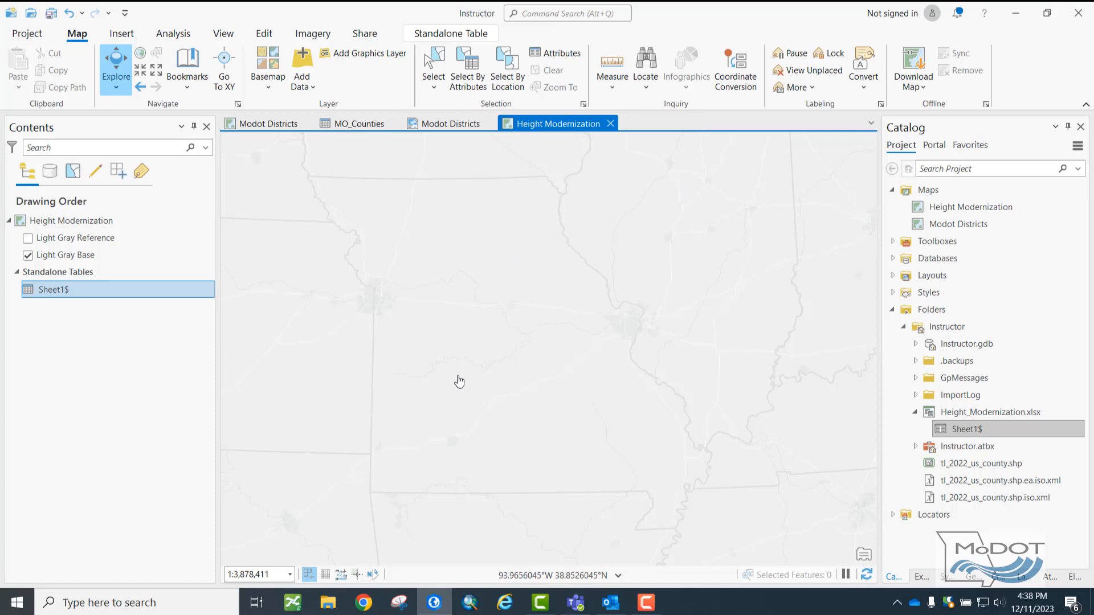
# Display the Sheet1$ XY data as a Points feature class, with Long as X, Lat as Y and the NAD 1983 (2011) coordinate system
pyautogui.rightClick(67, 290)
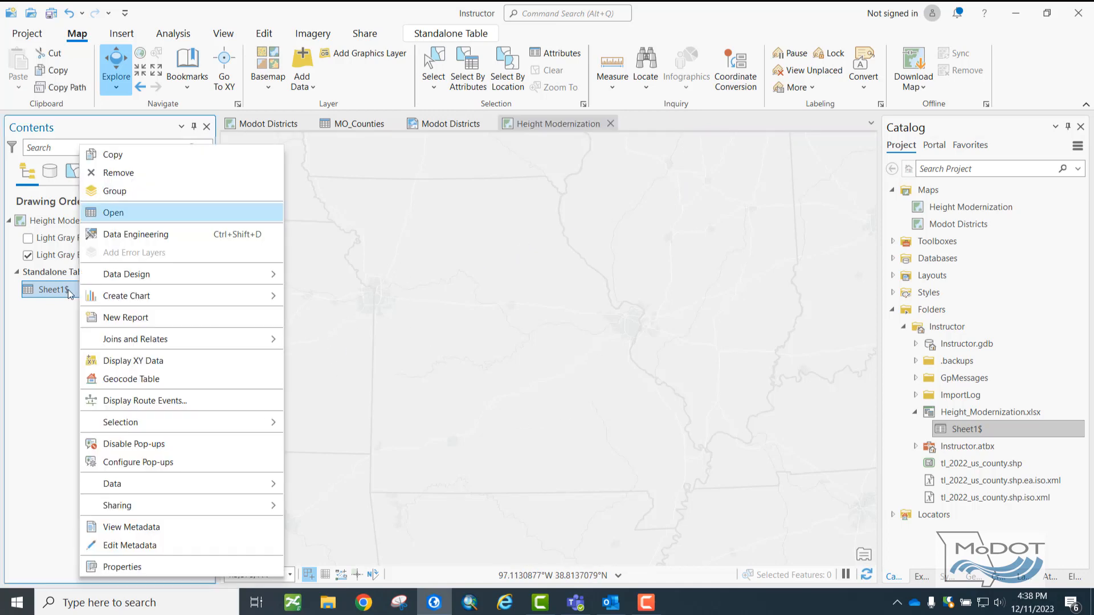
pyautogui.click(147, 361)
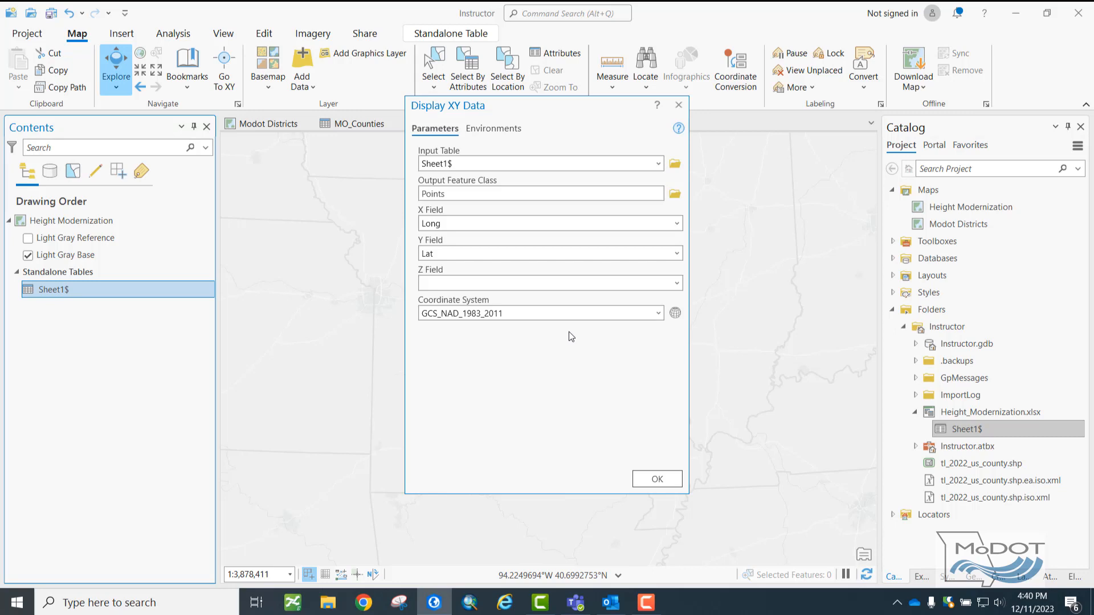
pyautogui.click(657, 315)
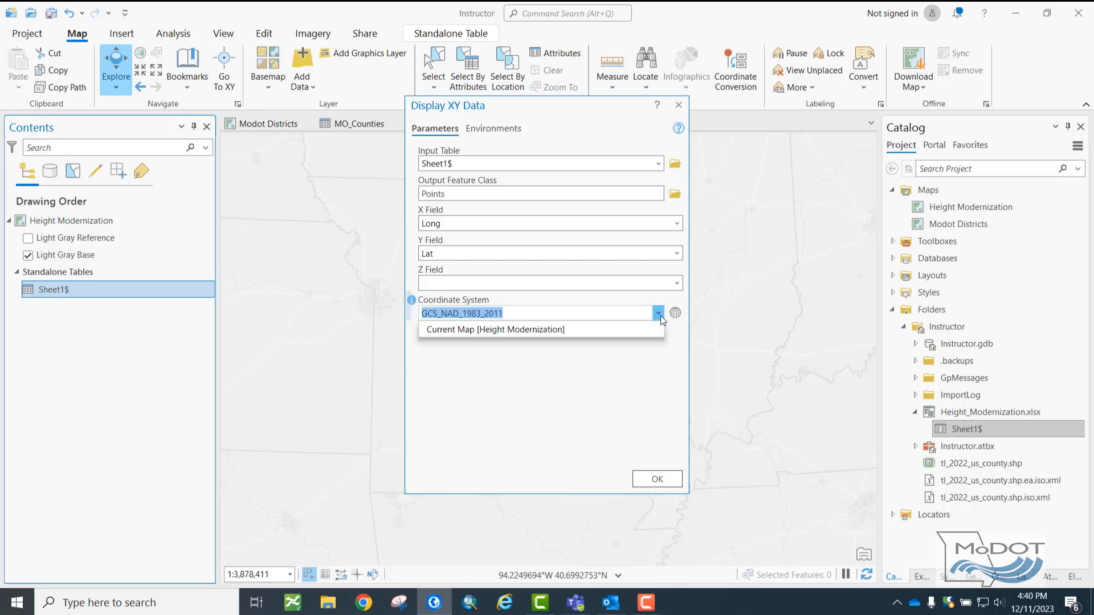
pyautogui.click(671, 312)
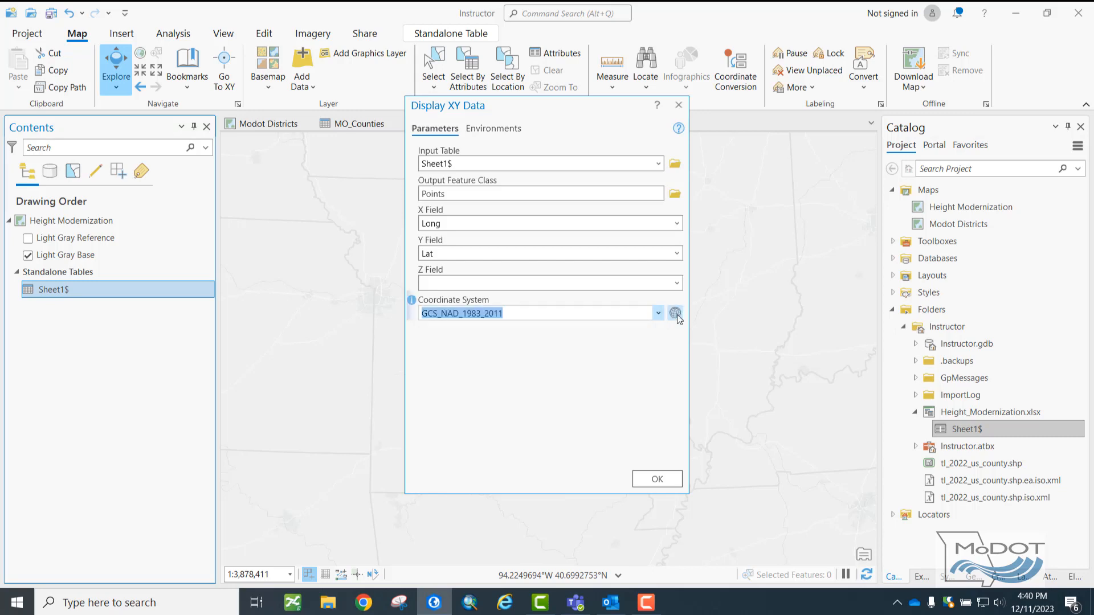
pyautogui.click(676, 314)
pyautogui.scroll(-5, 555, 344)
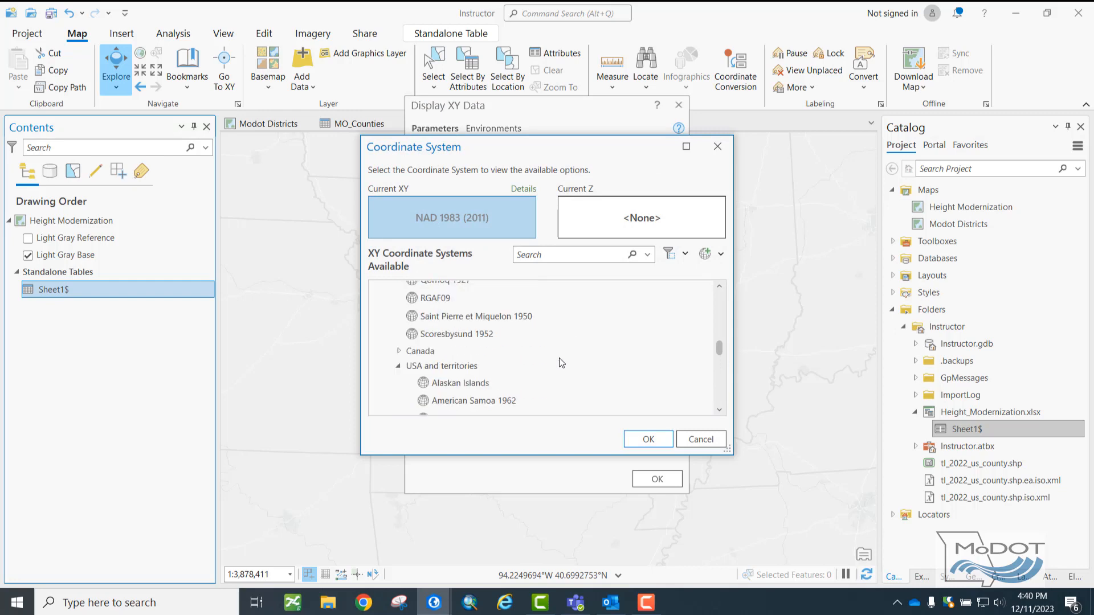
pyautogui.scroll(10, 449, 365)
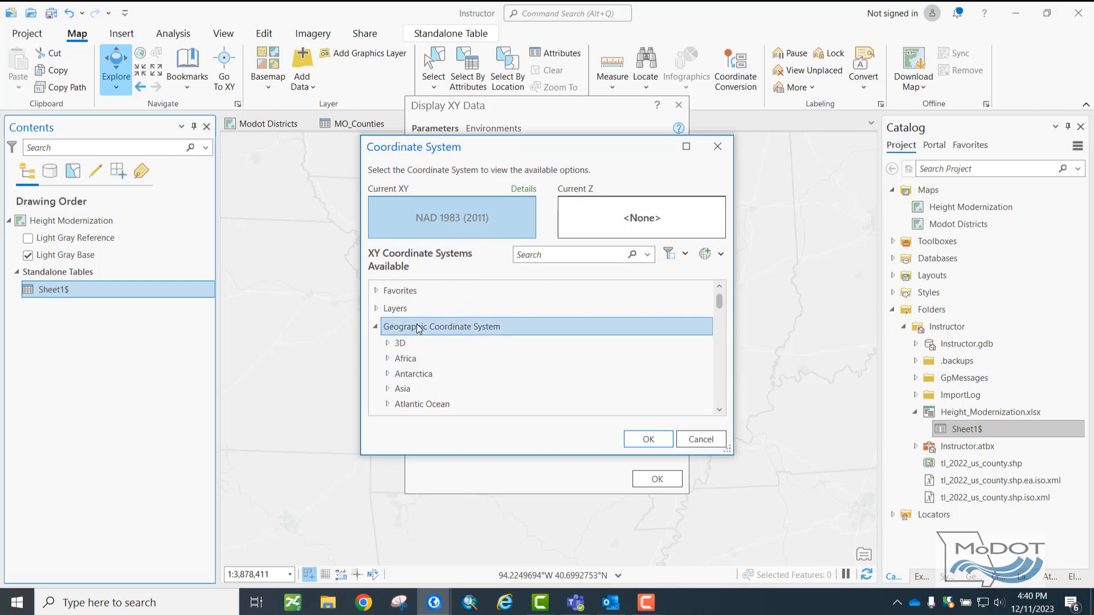
pyautogui.scroll(-6, 423, 334)
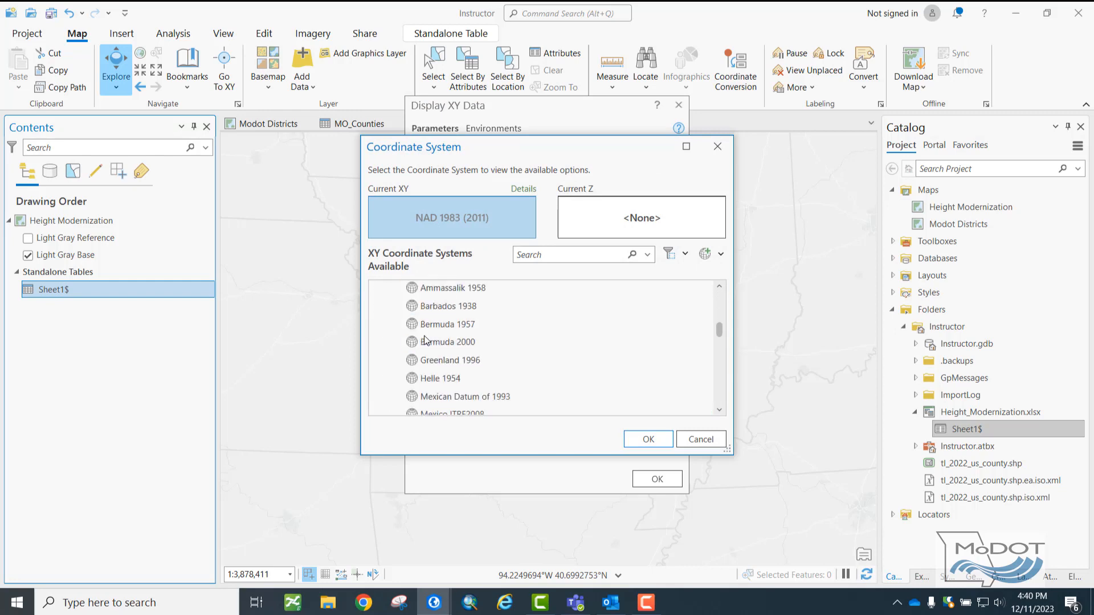
pyautogui.scroll(-8, 425, 340)
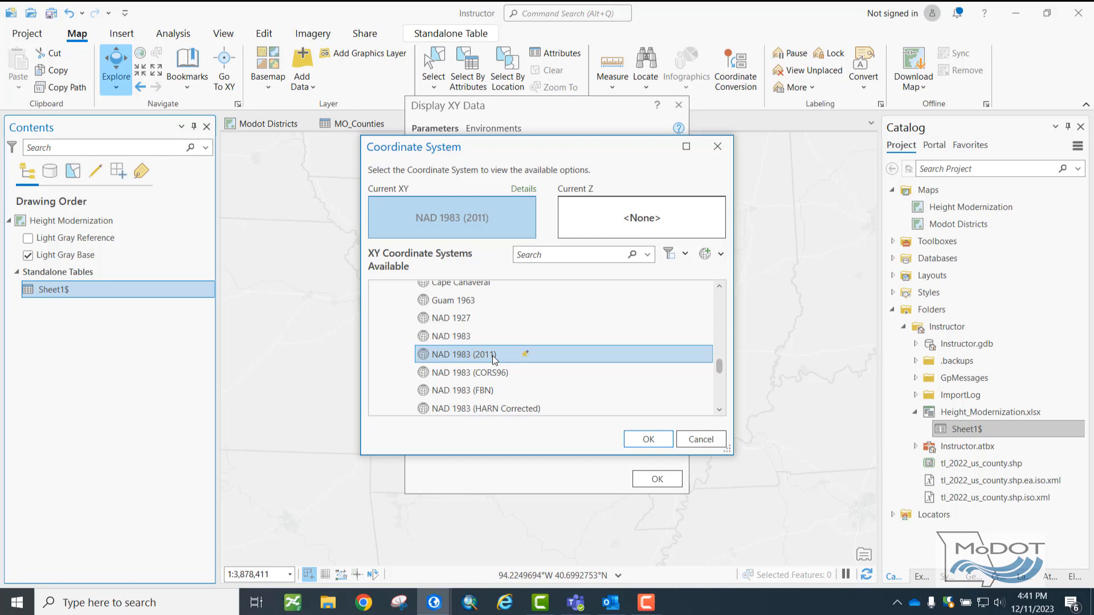
pyautogui.click(644, 440)
pyautogui.click(649, 478)
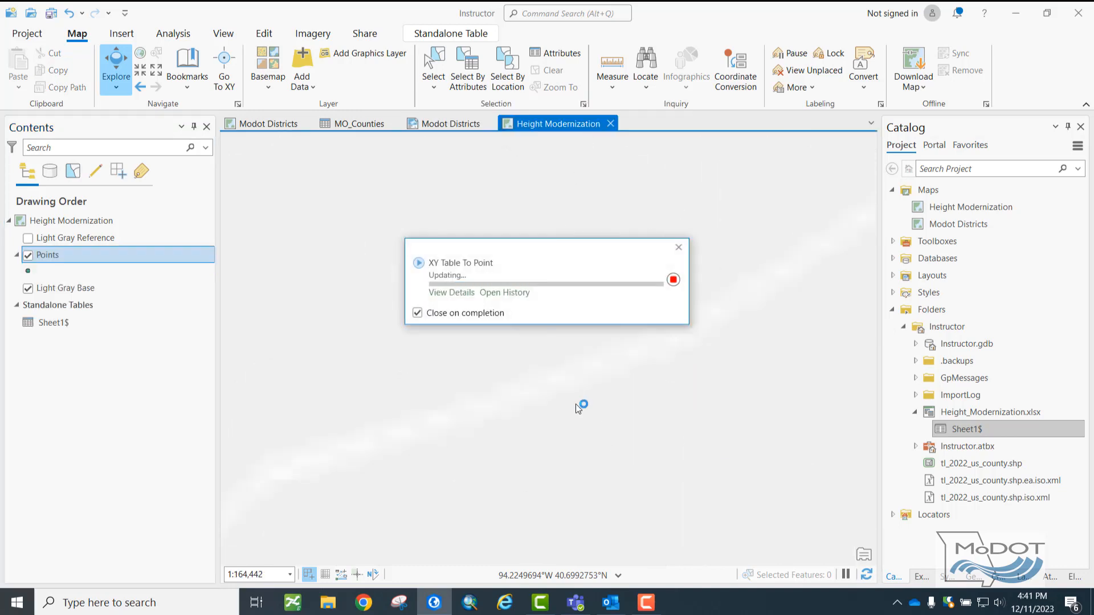
pyautogui.scroll(-5, 573, 275)
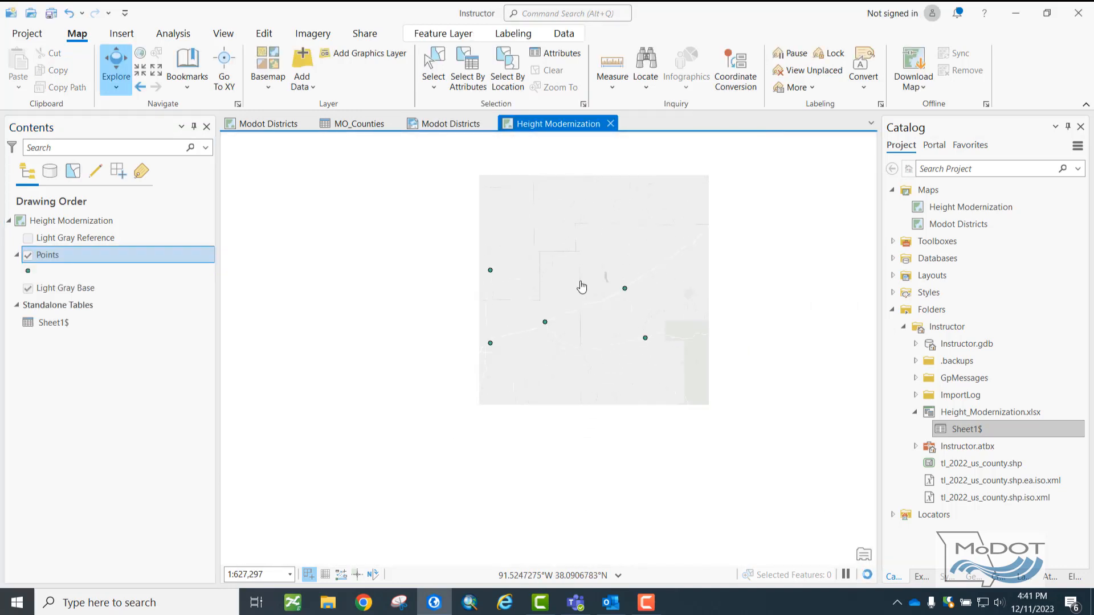
# Examine where the plotted points lie on the Height Modernization map relative to the basemap roads
pyautogui.scroll(-2, 582, 286)
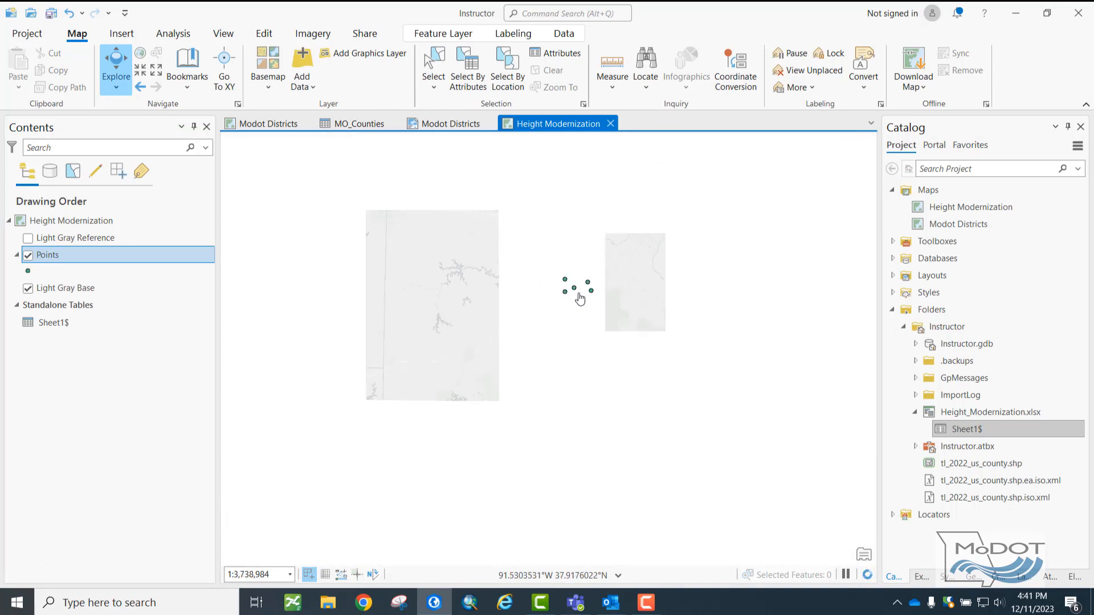
pyautogui.scroll(5, 559, 281)
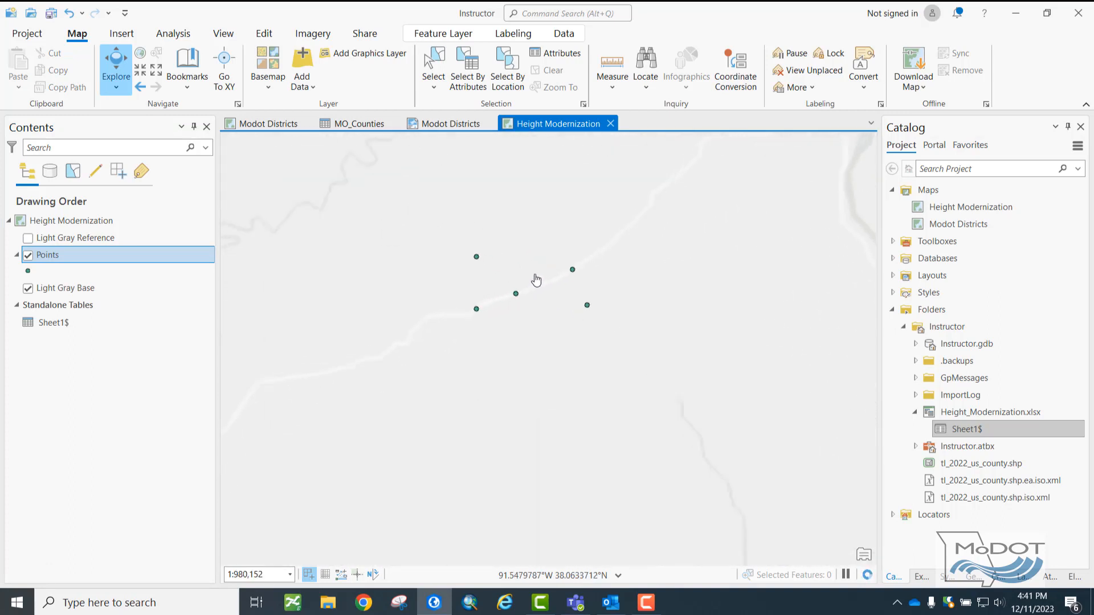
pyautogui.scroll(1, 524, 288)
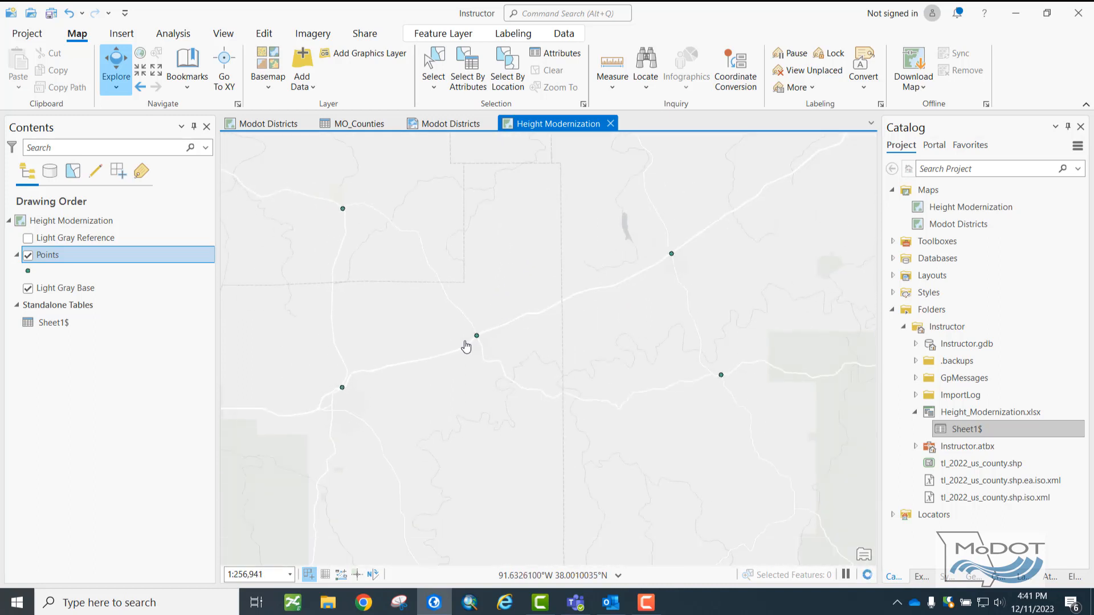
pyautogui.scroll(4, 481, 345)
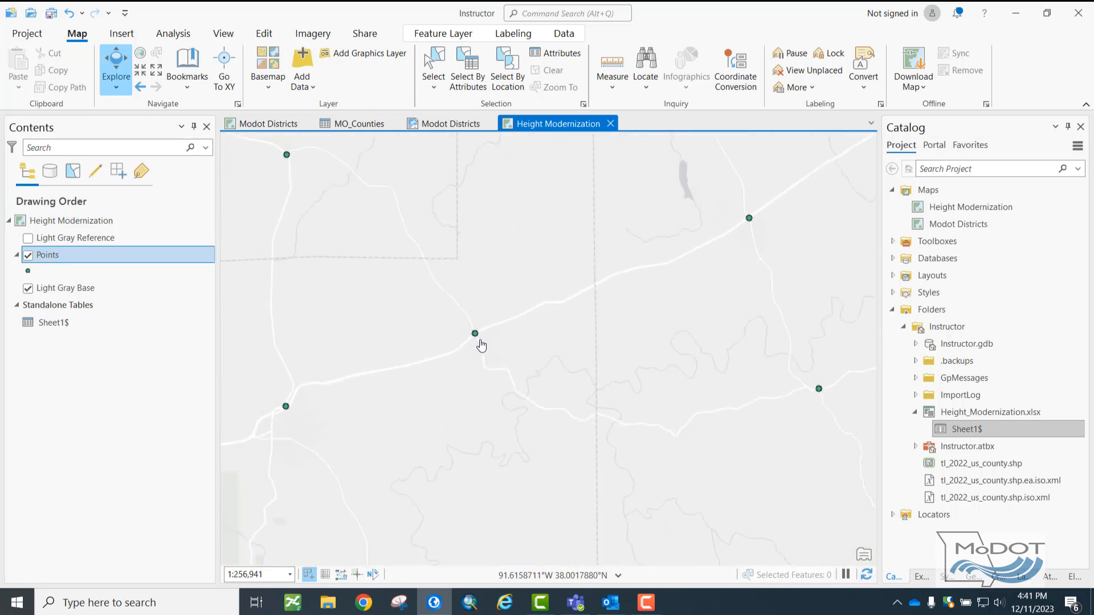
pyautogui.scroll(-5, 460, 329)
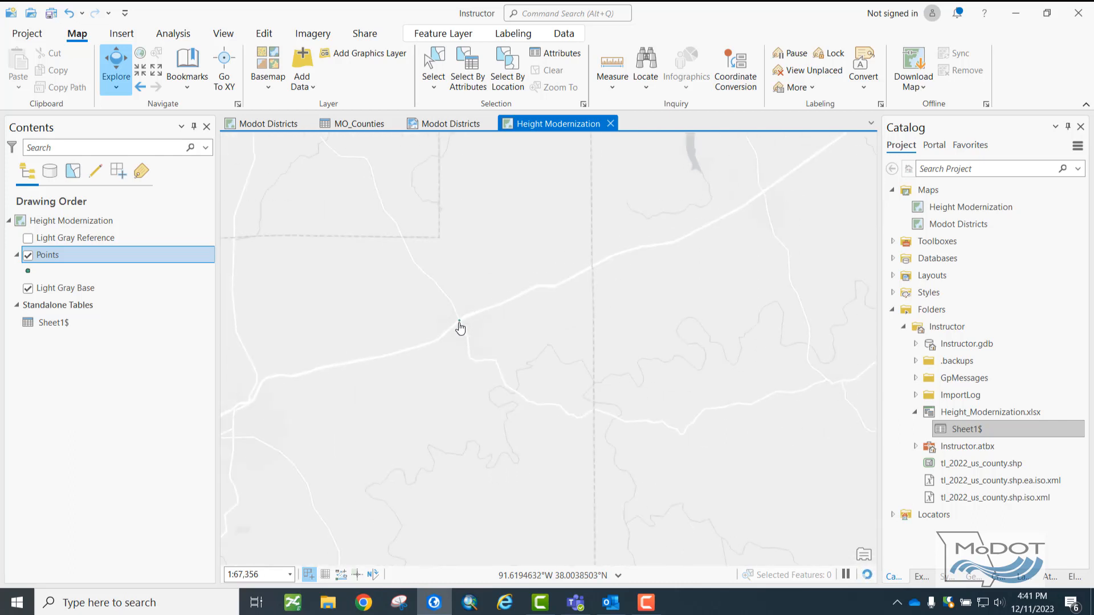
pyautogui.rightClick(89, 262)
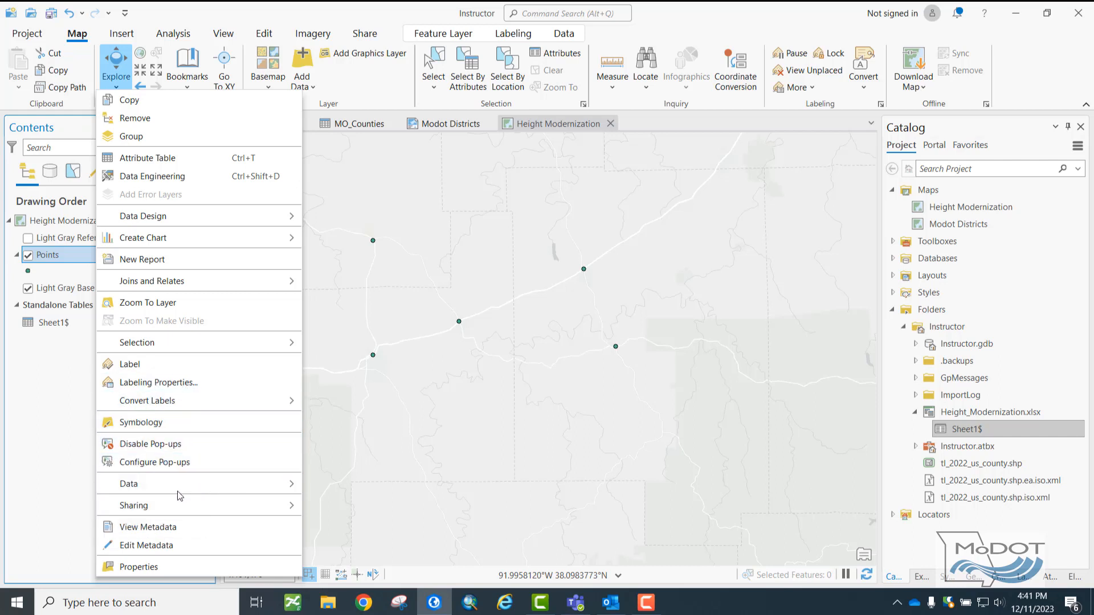
pyautogui.moveTo(212, 484)
pyautogui.click(329, 488)
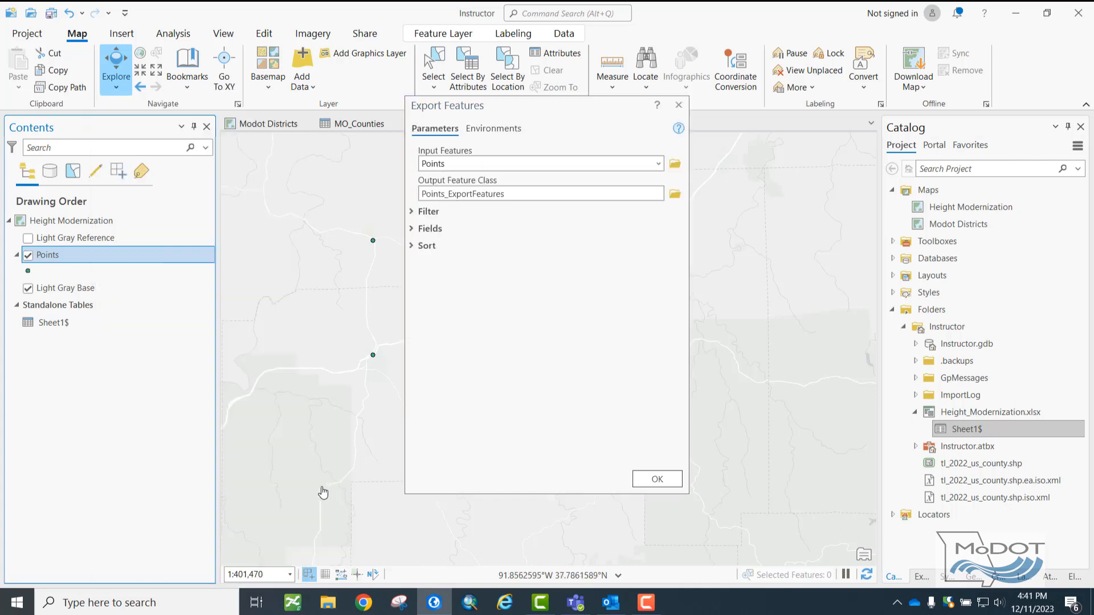
pyautogui.click(680, 104)
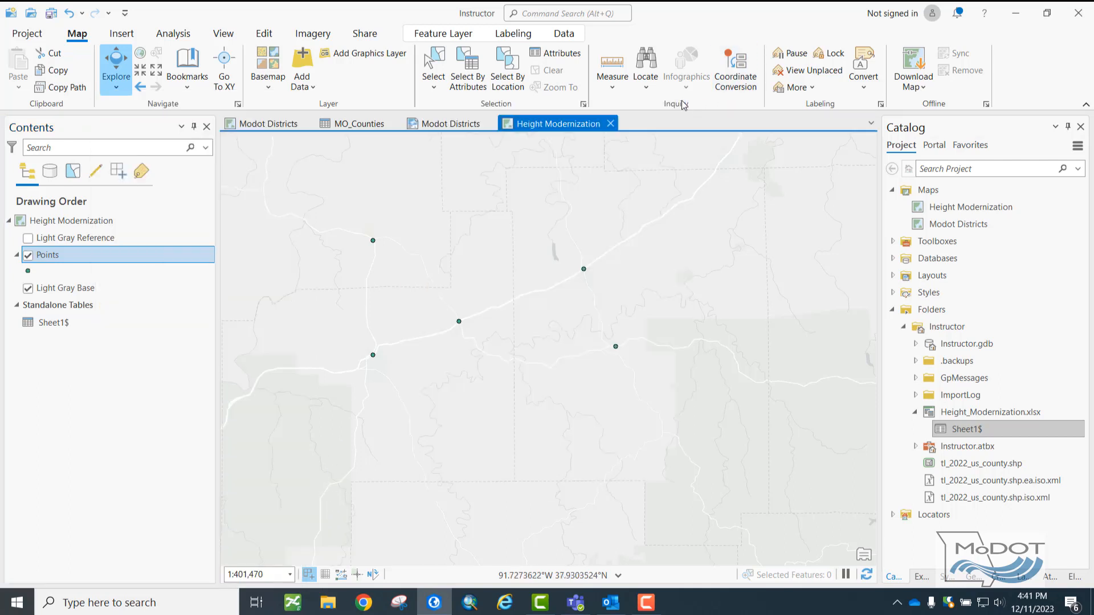
# Check that Instructor.gdb contains the Points feature class, and collapse Height_Modernization.xlsx in the project folder
pyautogui.click(915, 345)
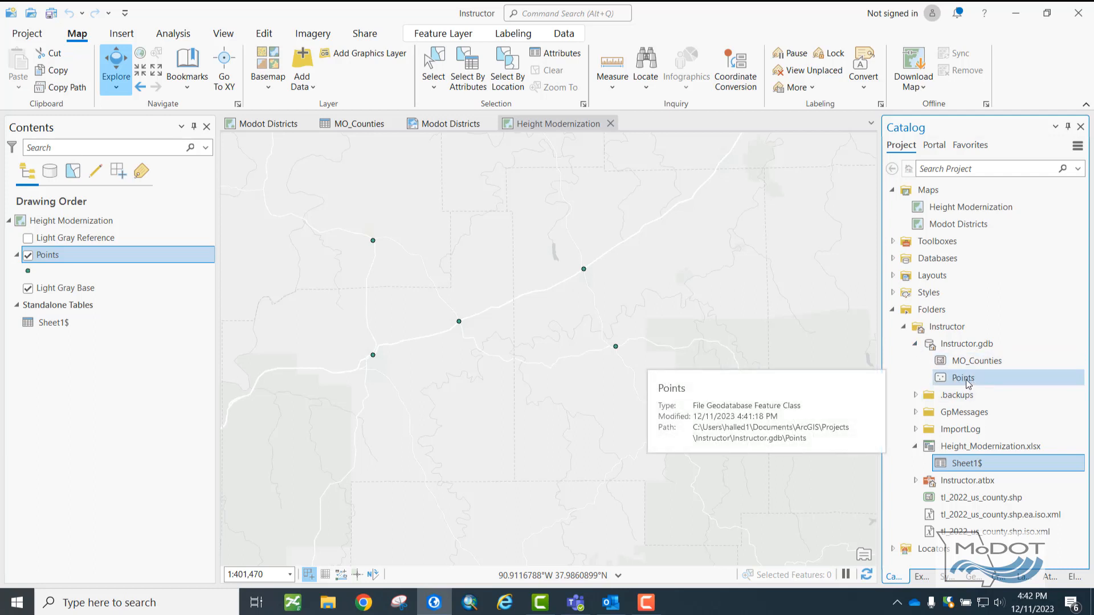
pyautogui.click(915, 344)
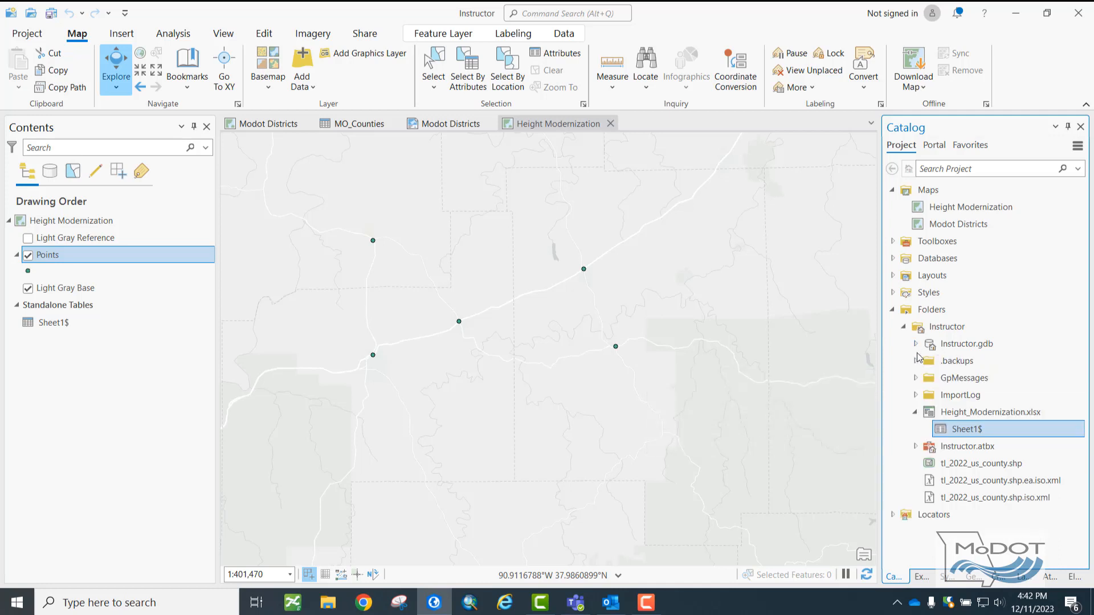
pyautogui.click(915, 411)
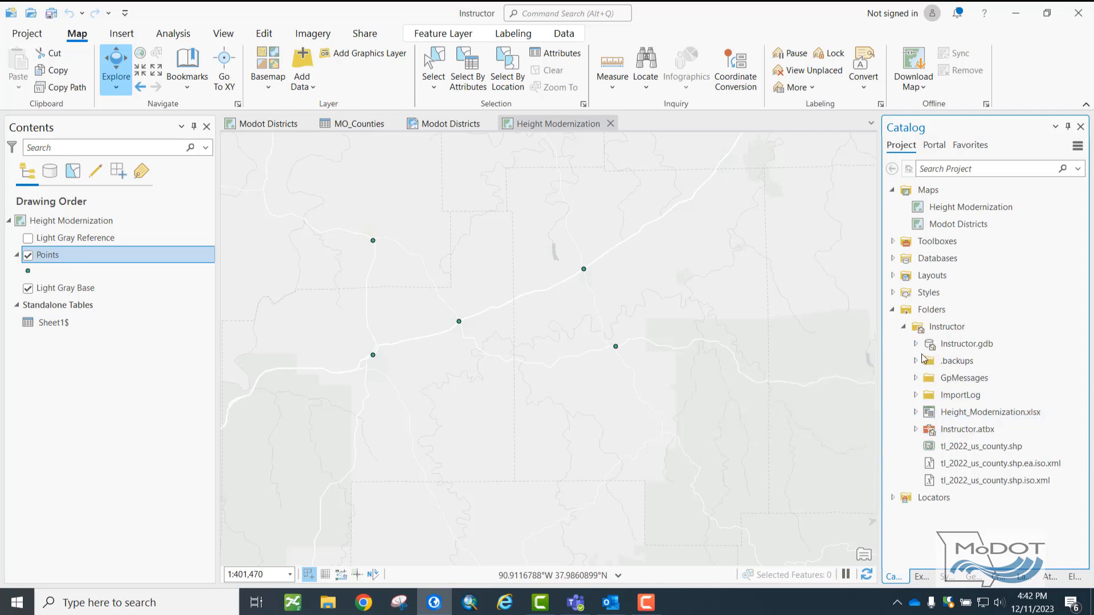
pyautogui.click(915, 344)
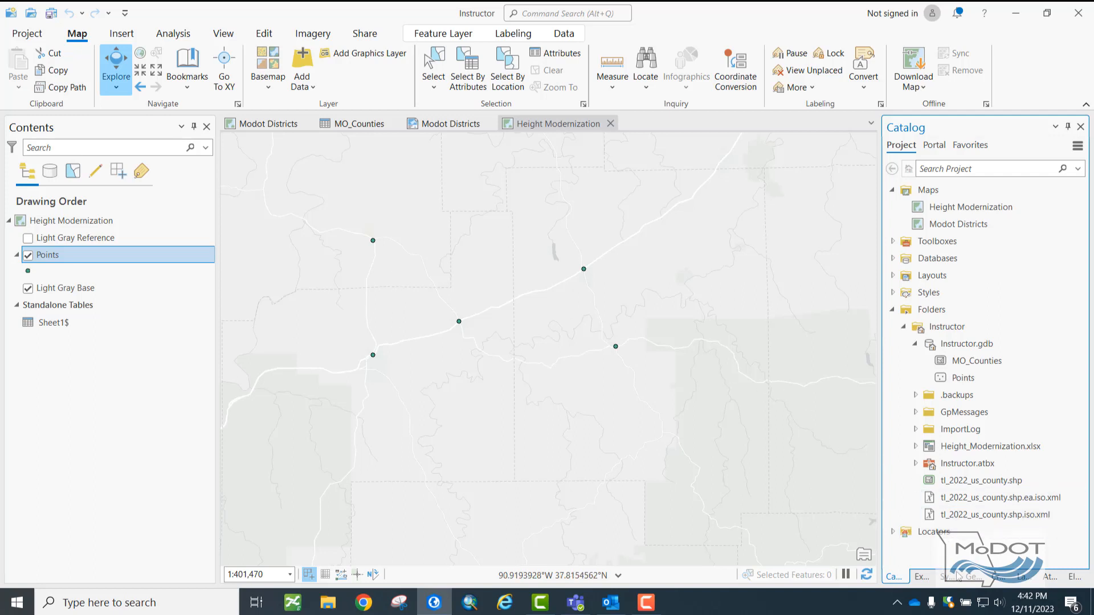
# Set up the Create Feature Class tool for a feature class named Observations in Instructor.gdb with Polyline geometry
pyautogui.click(970, 578)
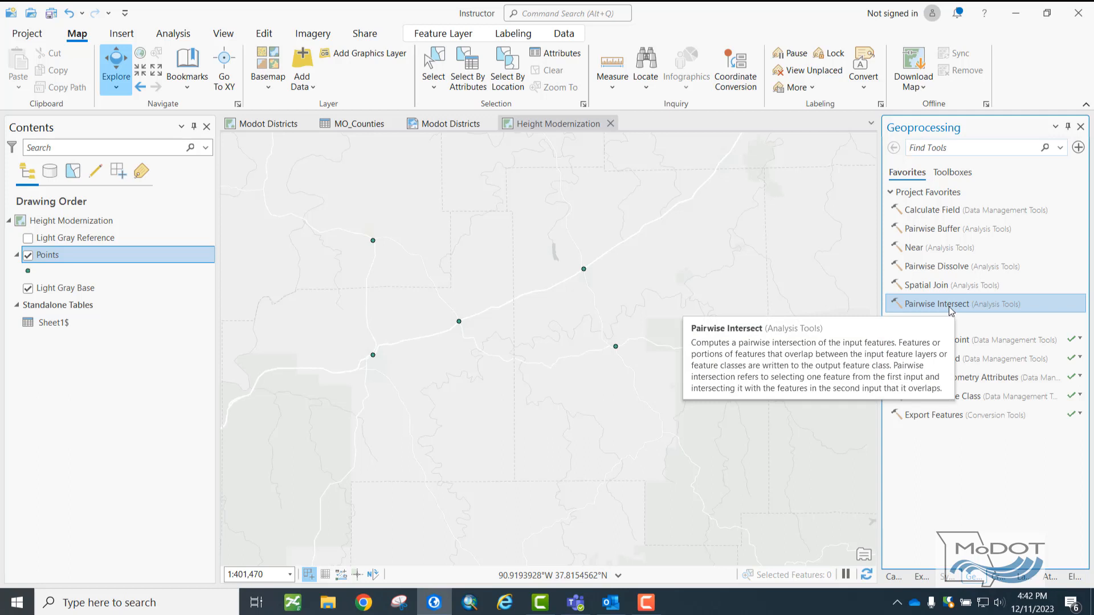
pyautogui.write('create feature class')
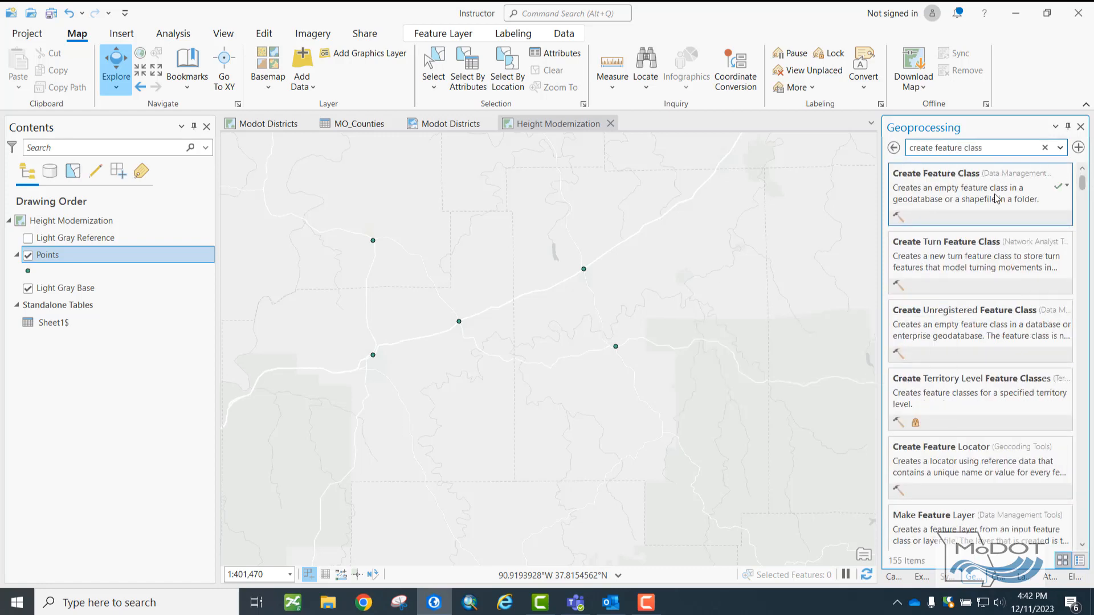
pyautogui.click(995, 202)
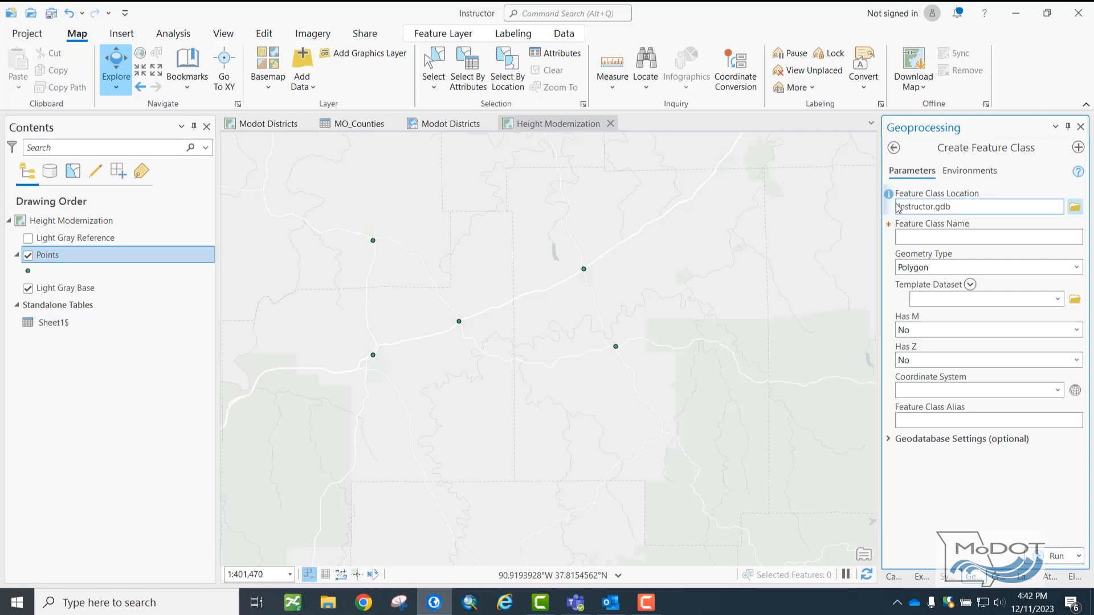
pyautogui.click(910, 238)
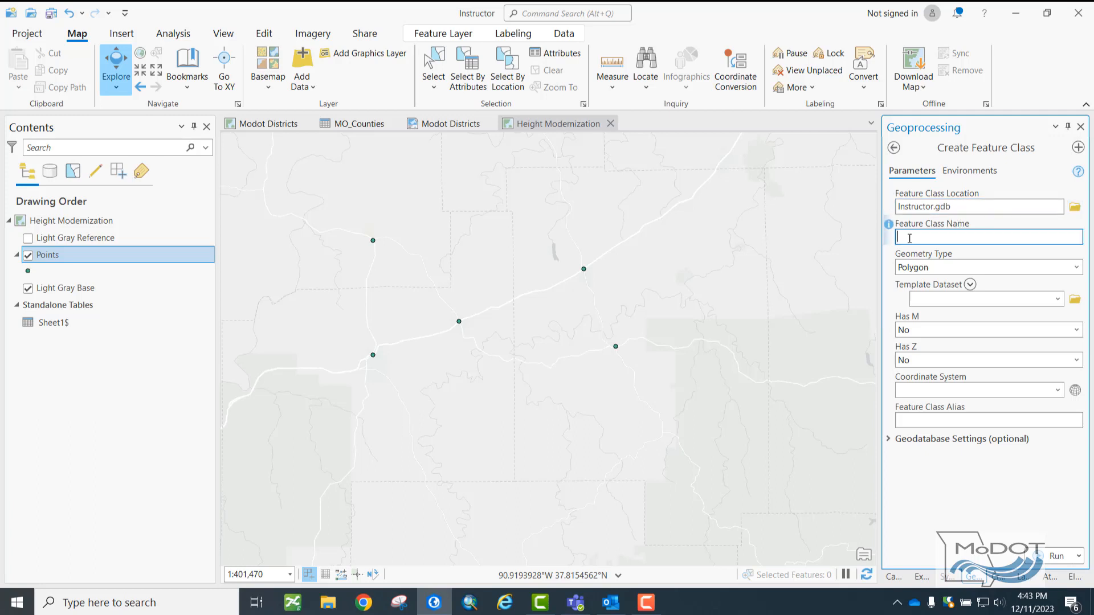
pyautogui.write('Observations')
pyautogui.press('Tab')
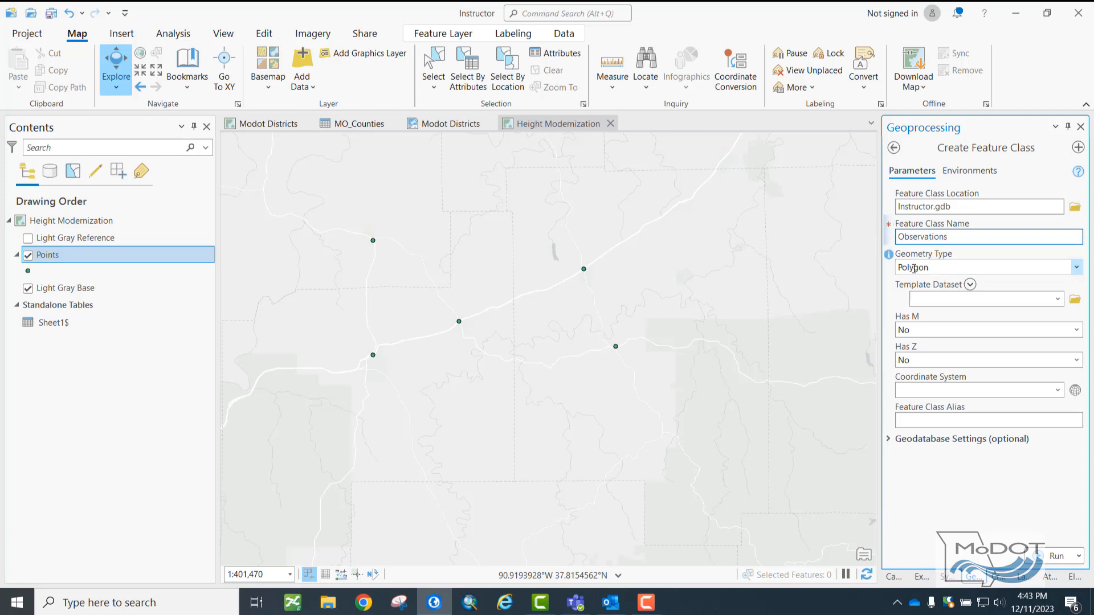
pyautogui.click(1076, 268)
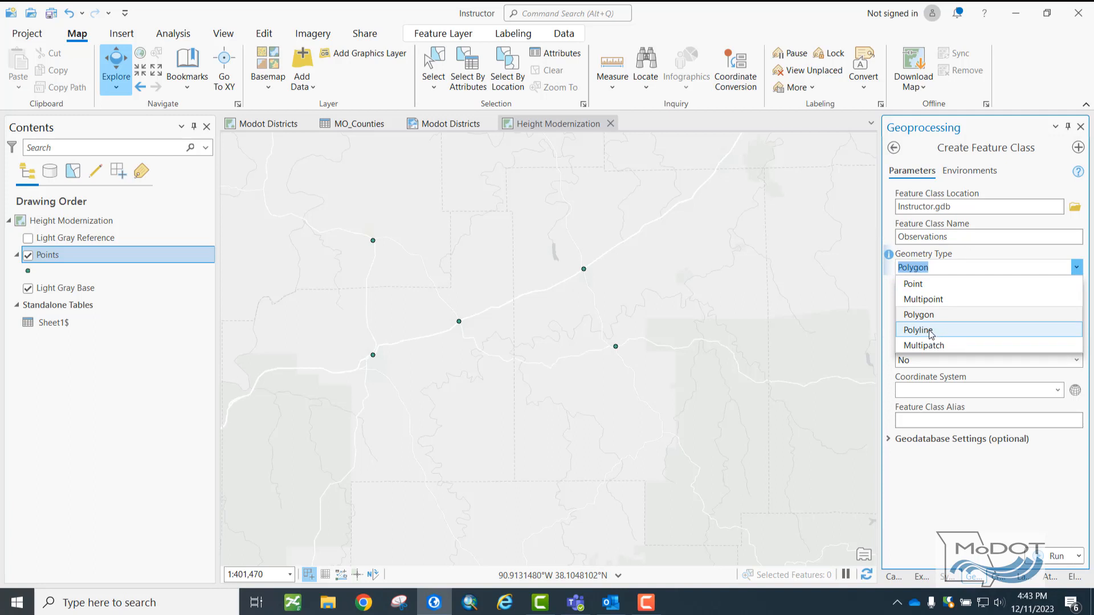
pyautogui.click(930, 330)
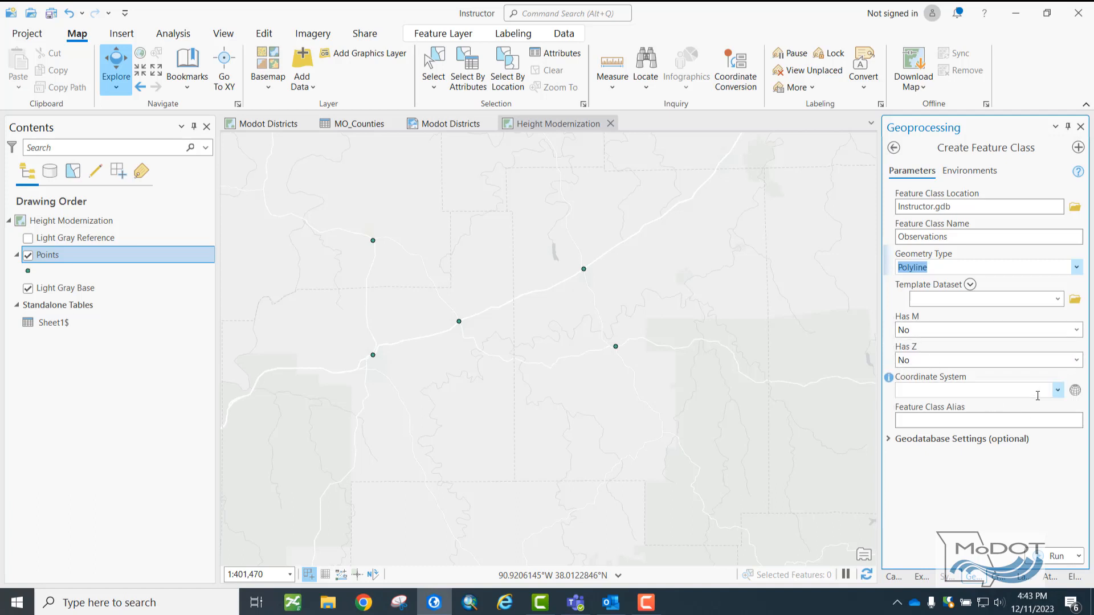
# Assign the current map's coordinate system, NAD_1983_2011_UTM_Zone_15N, to the Observations feature class and run the tool
pyautogui.click(1057, 391)
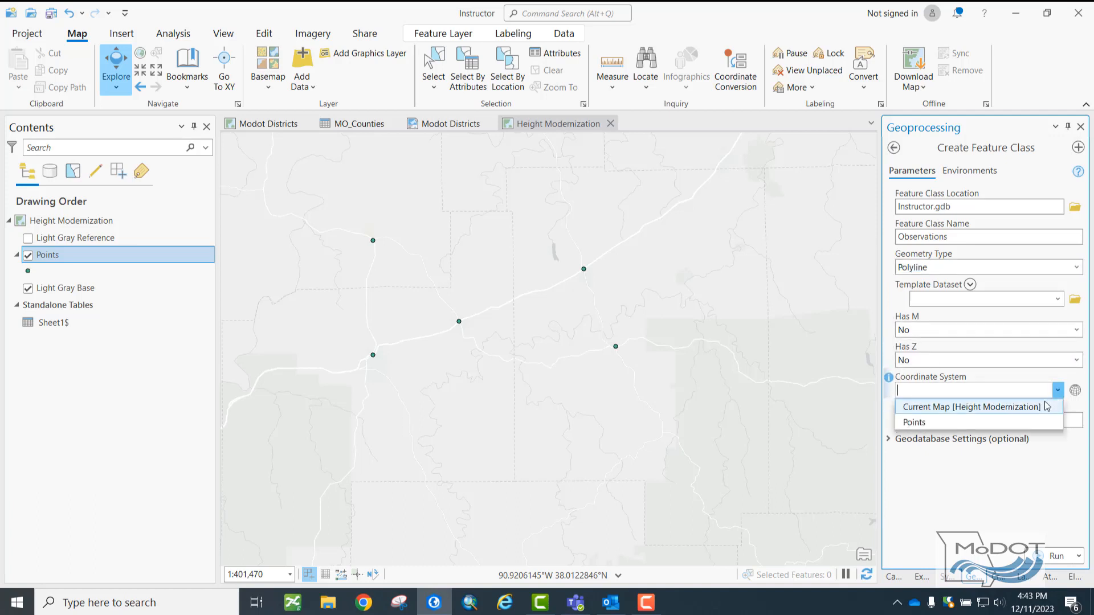
pyautogui.click(1038, 407)
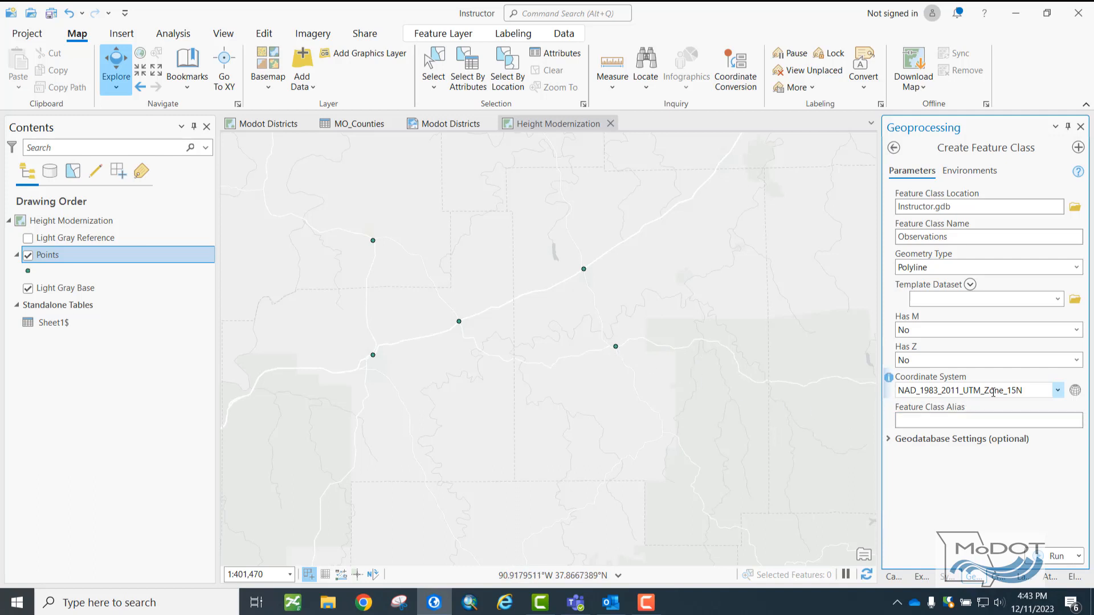
pyautogui.moveTo(993, 392)
pyautogui.click(1045, 555)
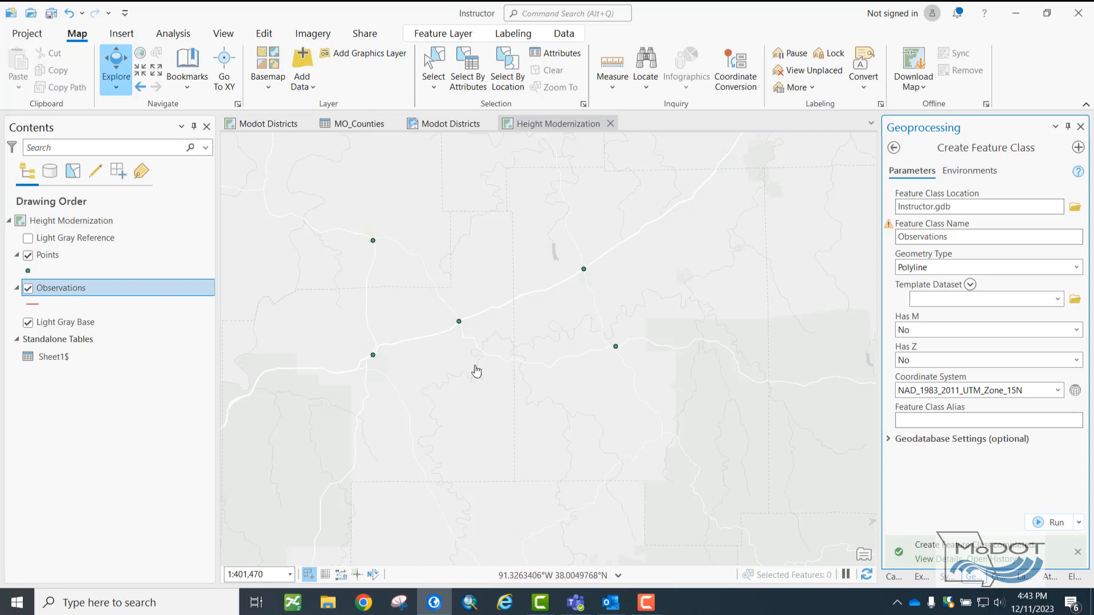
# Create an Observations line feature snapped from the northwest point to the central point
pyautogui.click(74, 289)
pyautogui.click(80, 289)
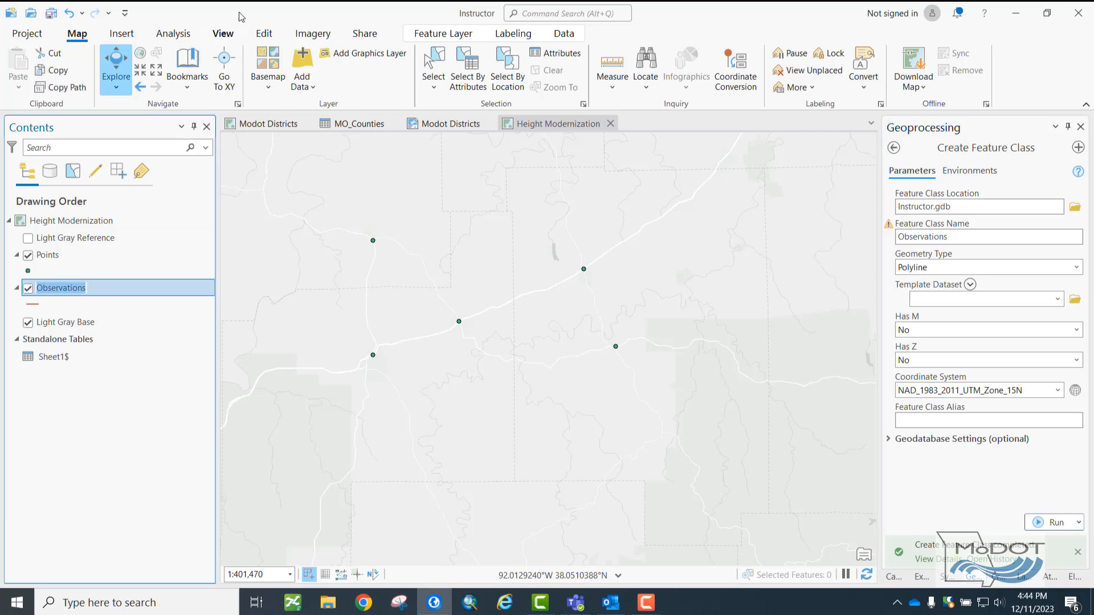
pyautogui.click(266, 34)
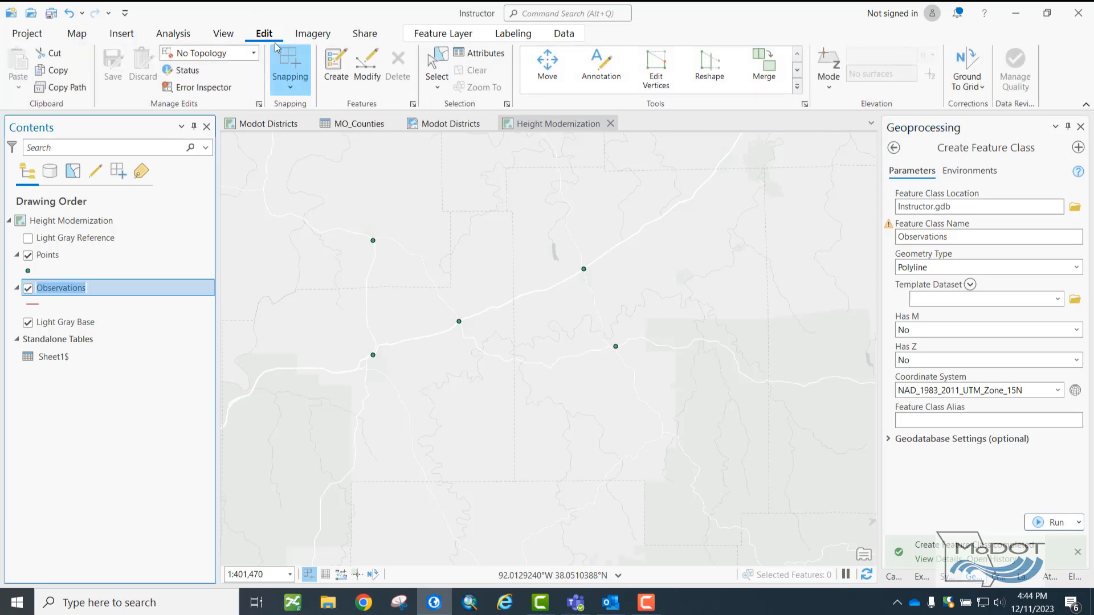
pyautogui.click(336, 64)
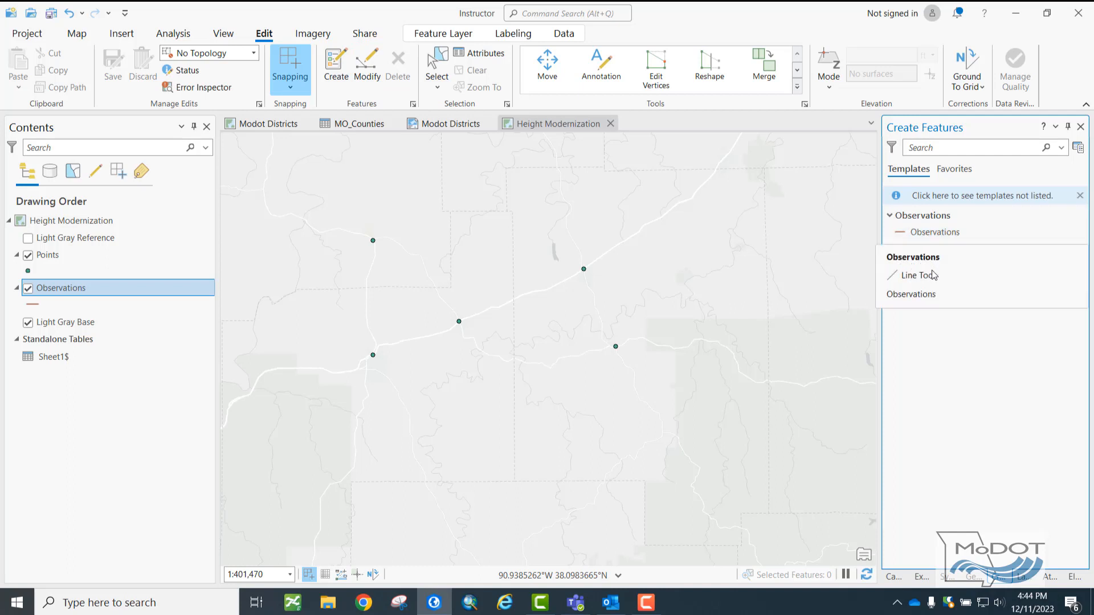
pyautogui.click(930, 233)
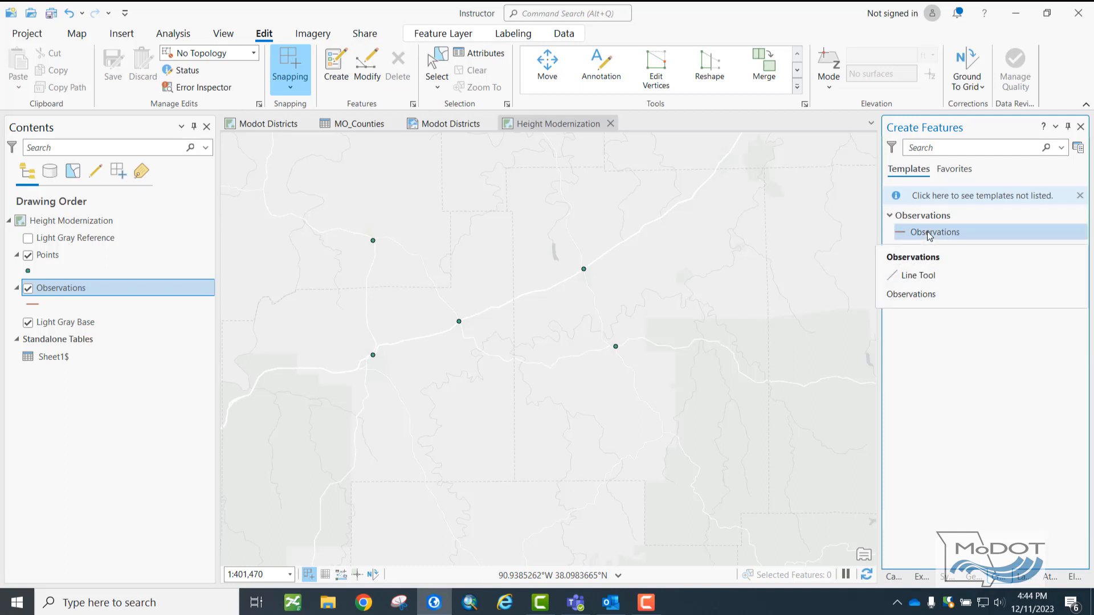
pyautogui.click(930, 233)
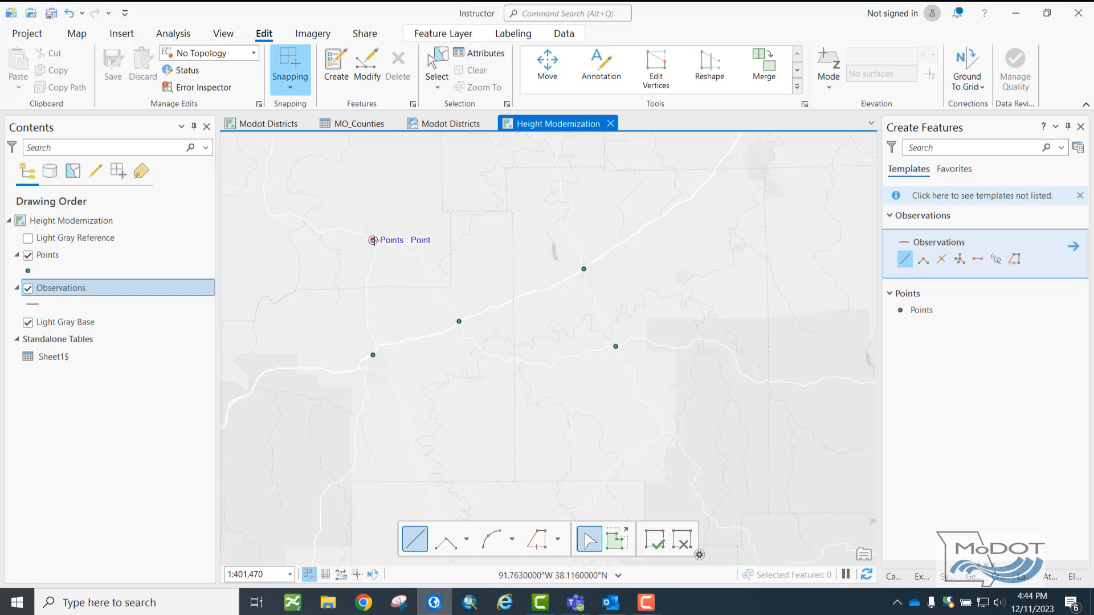
pyautogui.click(374, 240)
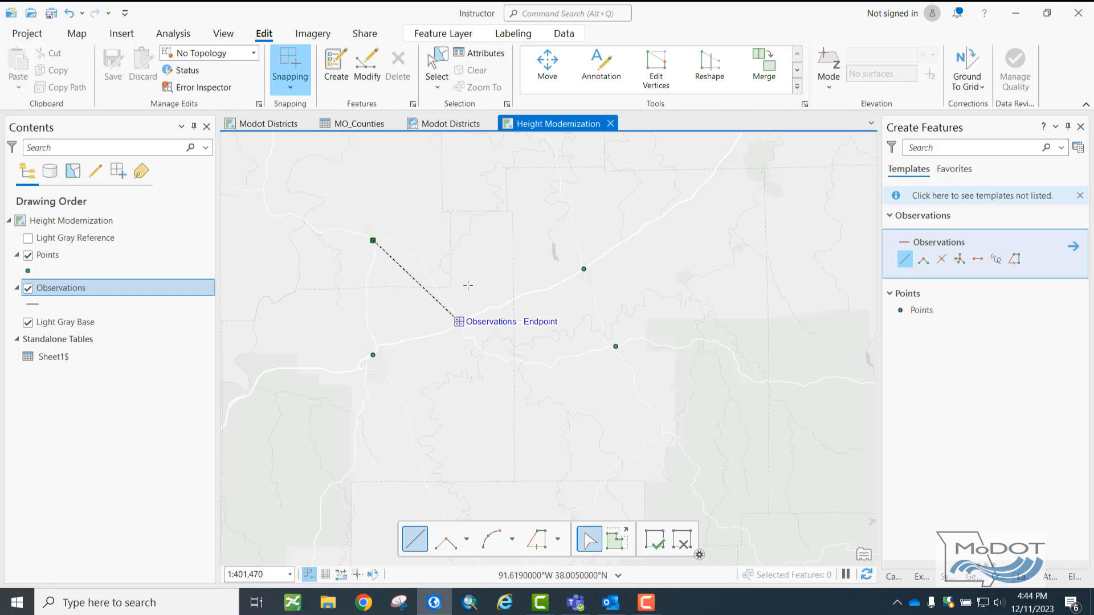
pyautogui.click(459, 321)
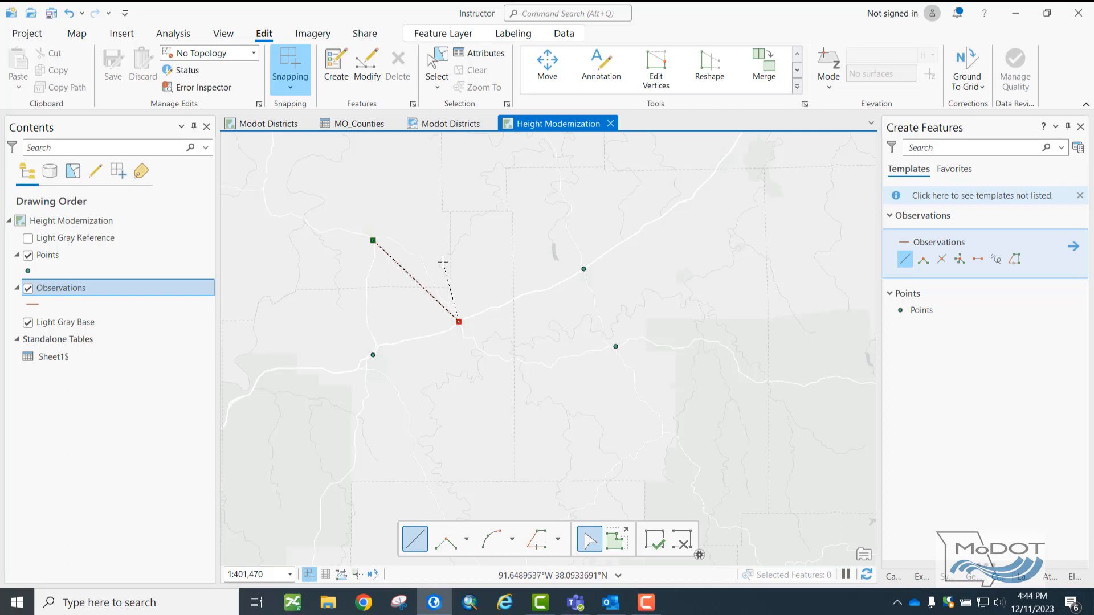
pyautogui.click(652, 531)
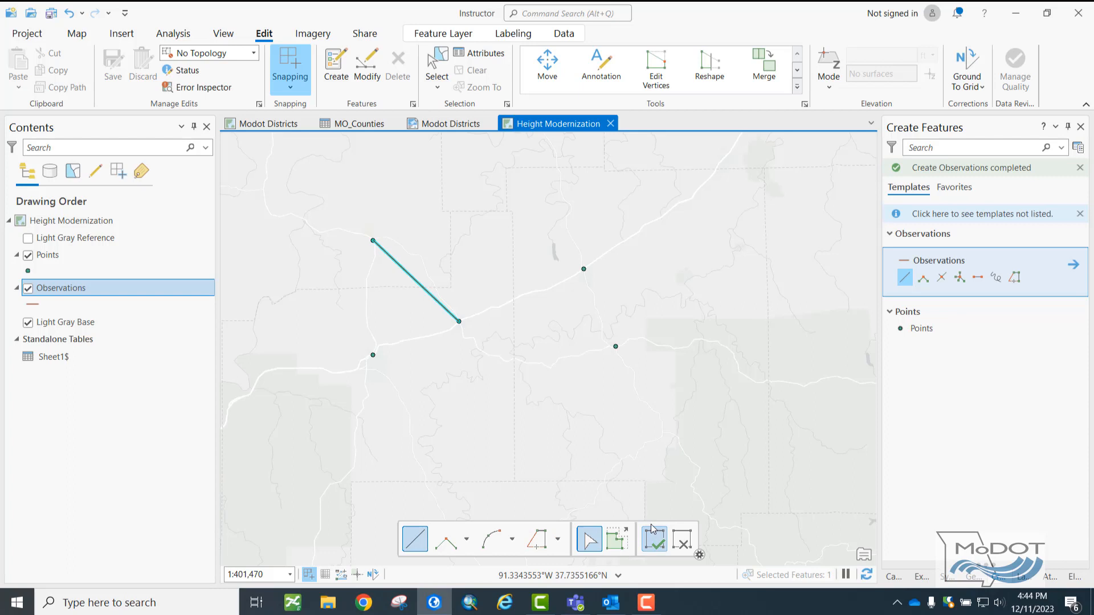
# Create three separate Observations lines from the northeast, southwest and southeast points, each snapped to the central point
pyautogui.click(581, 269)
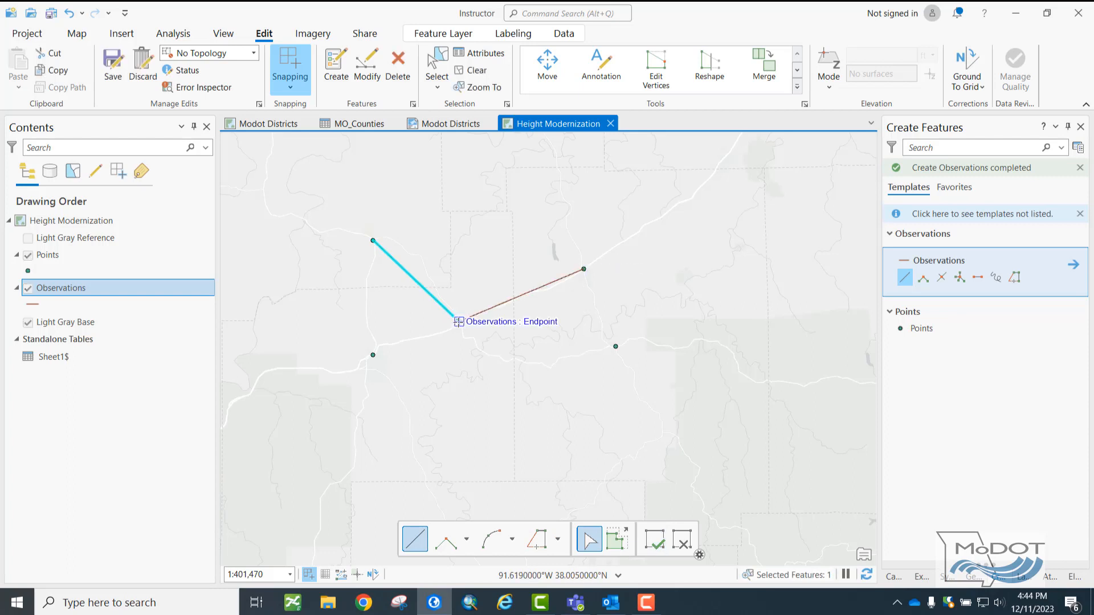
pyautogui.doubleClick(459, 322)
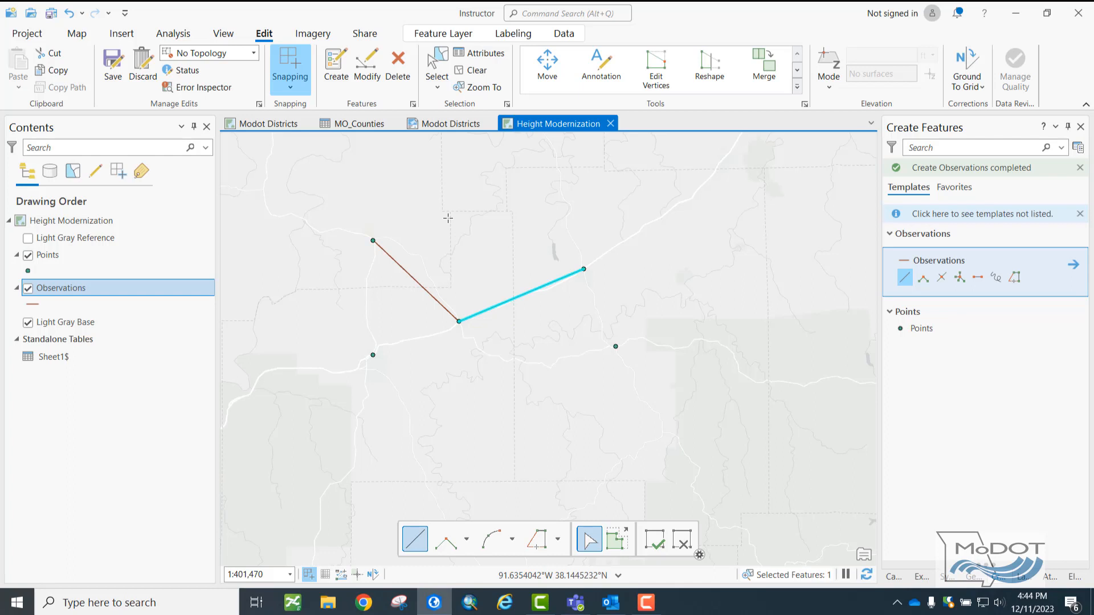
pyautogui.click(373, 354)
pyautogui.doubleClick(458, 322)
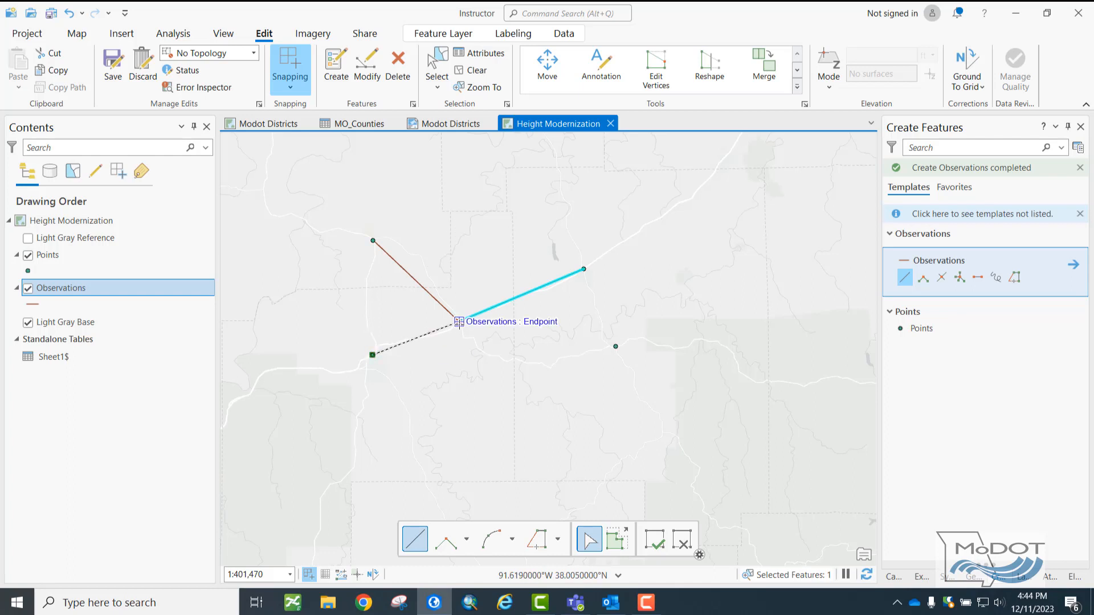
pyautogui.click(616, 346)
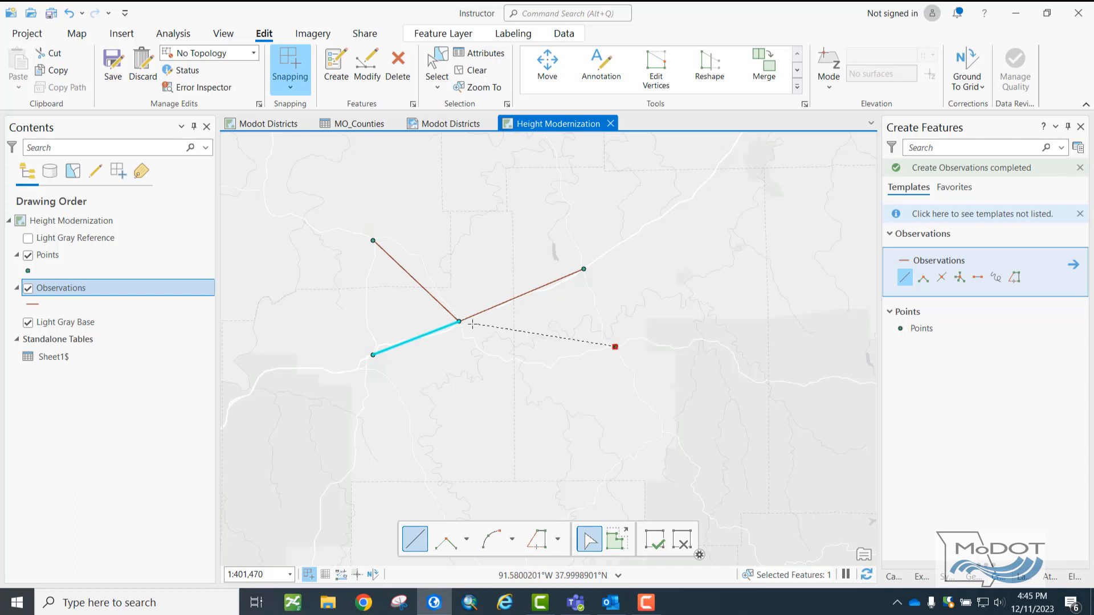
pyautogui.doubleClick(458, 322)
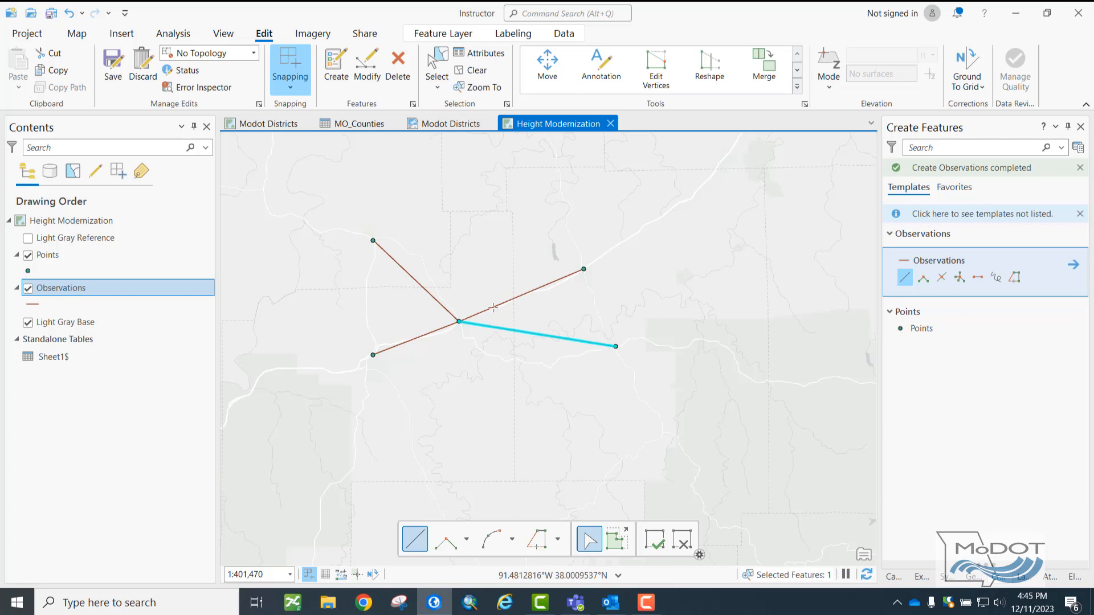
# Clear the feature selection, save the edits to the Observations lines and switch to the Select tool
pyautogui.click(473, 70)
pyautogui.click(107, 73)
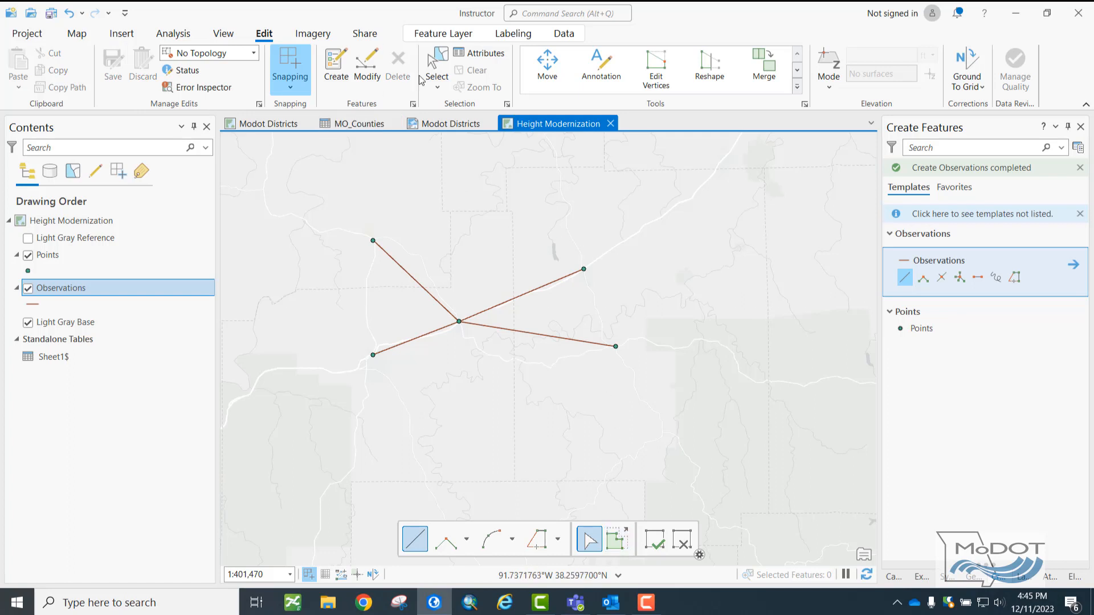
pyautogui.click(436, 67)
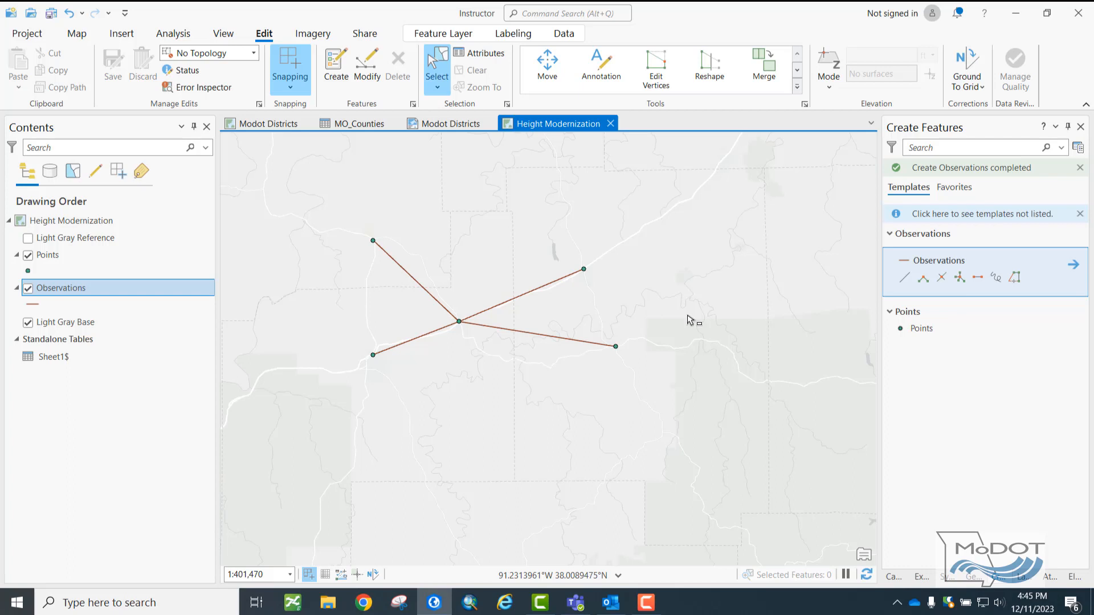
# Open the attribute table of the Observations layer and compare its records with the lines on the Height Modernization map
pyautogui.rightClick(80, 292)
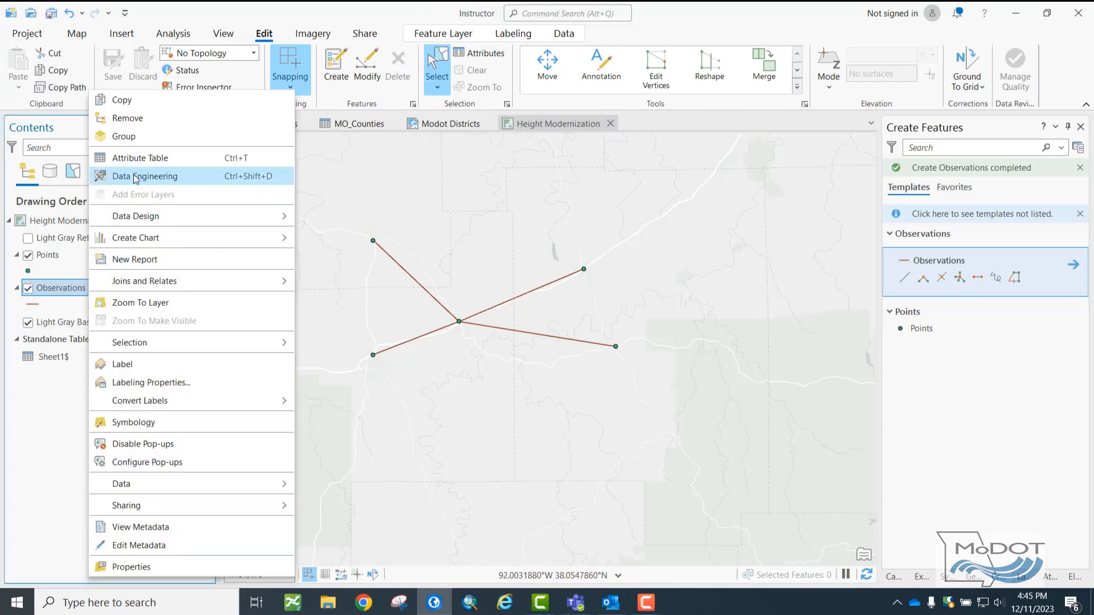
pyautogui.click(140, 162)
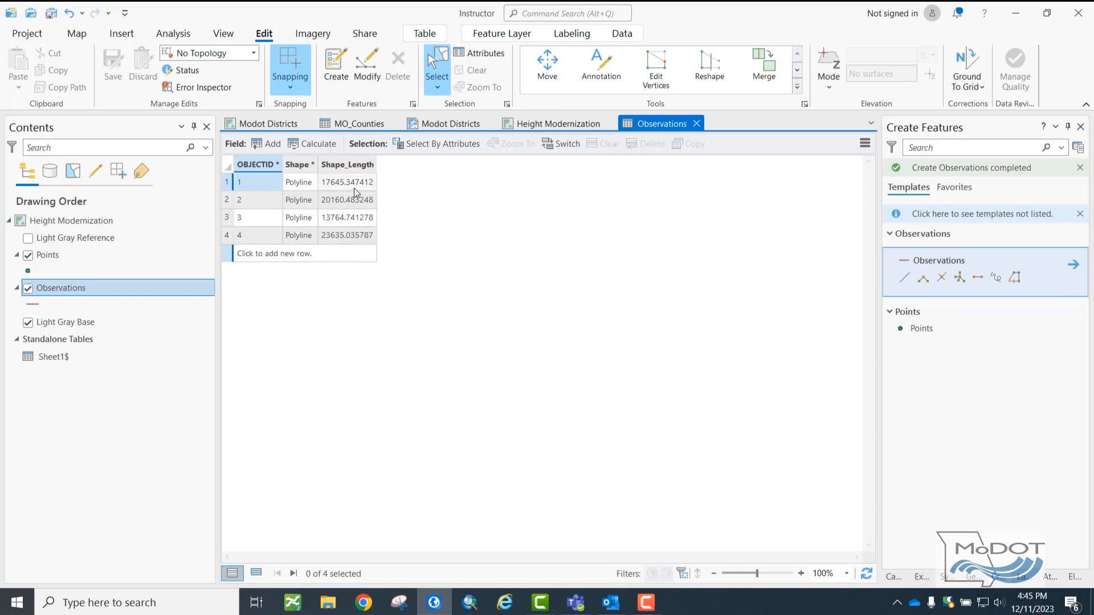
pyautogui.click(535, 125)
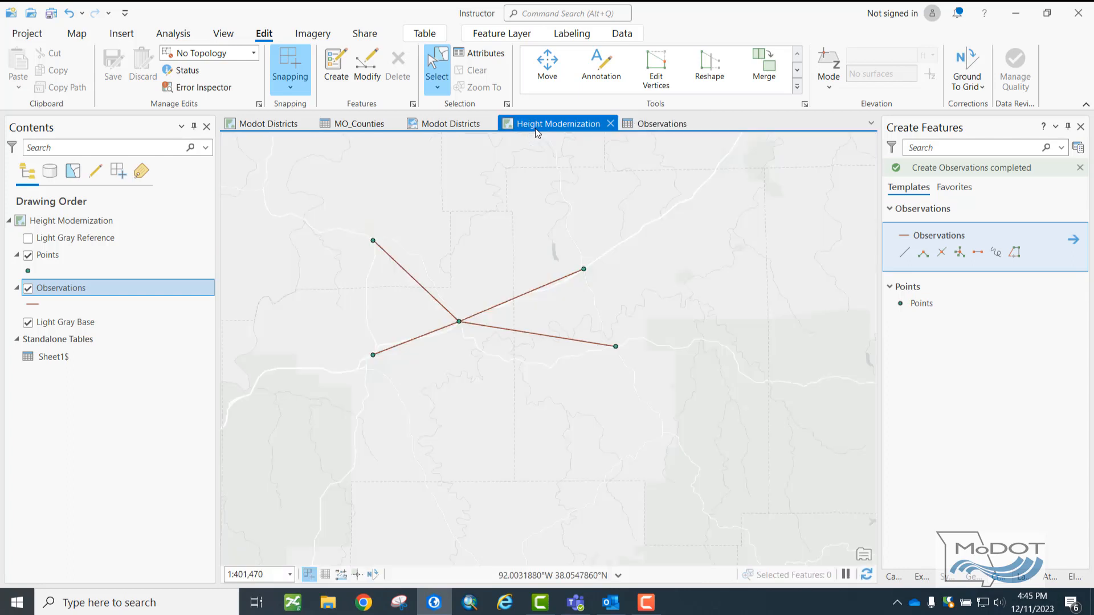
pyautogui.click(632, 126)
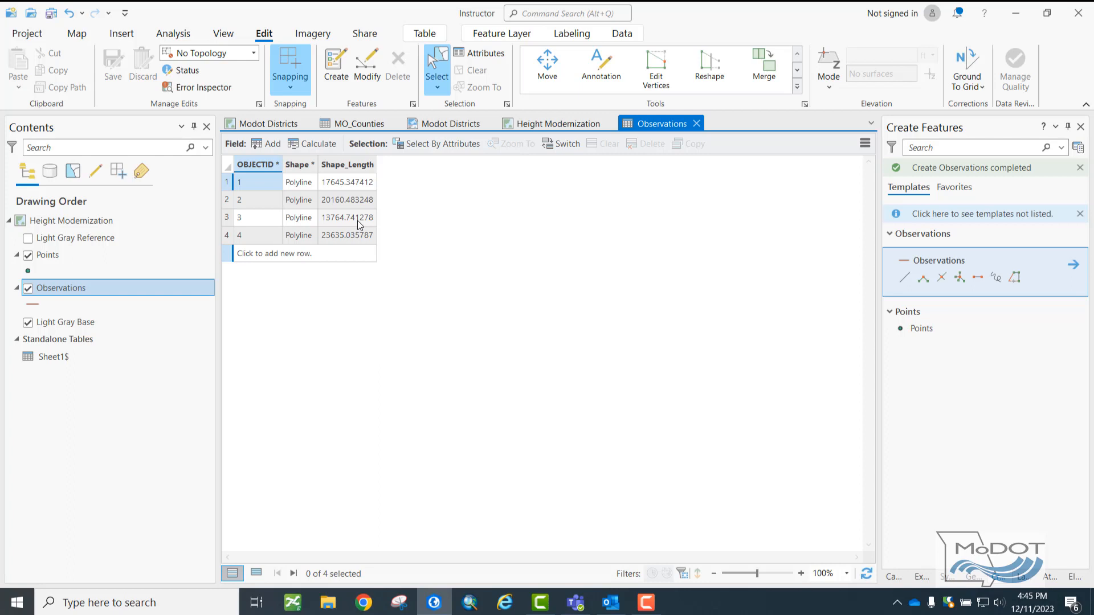
# Add a Double field named Length_in_km with alias Length to the Observations table, then save and close the field design
pyautogui.click(258, 145)
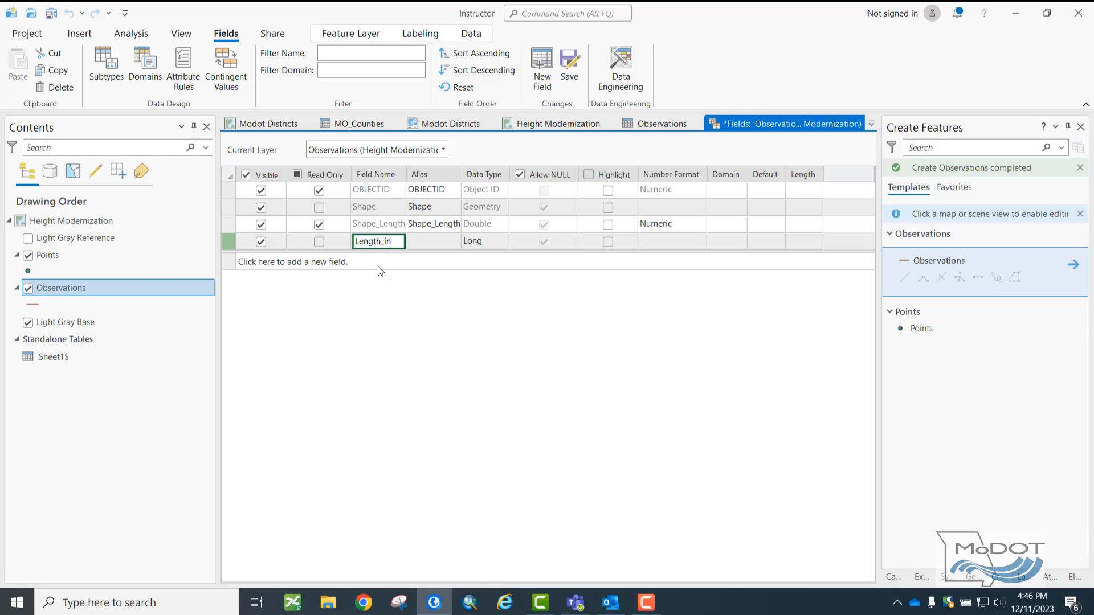
pyautogui.write('Length_in_km')
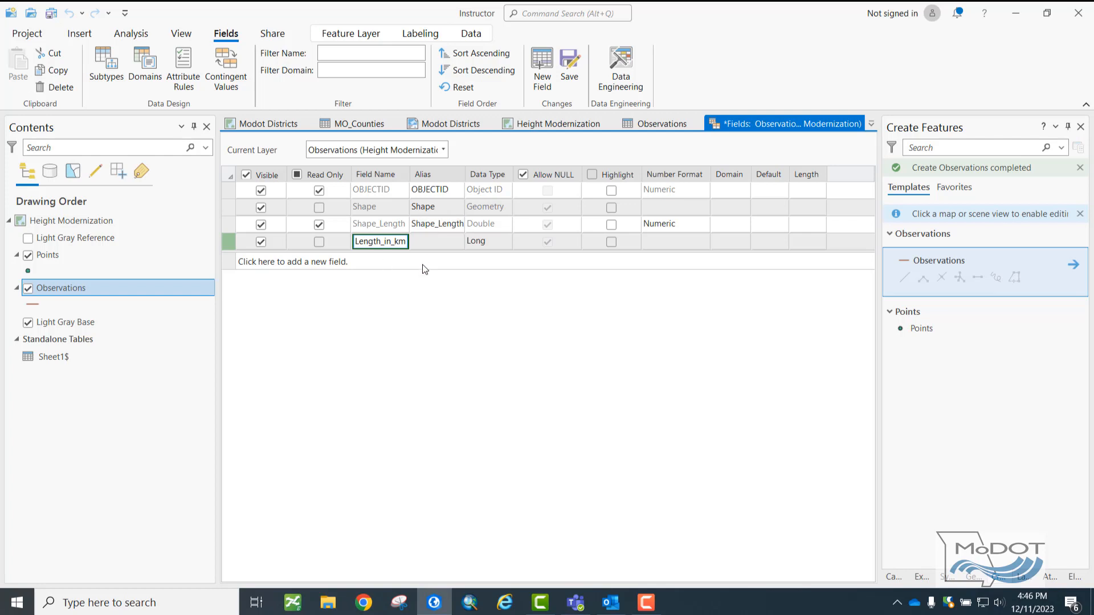
pyautogui.click(435, 244)
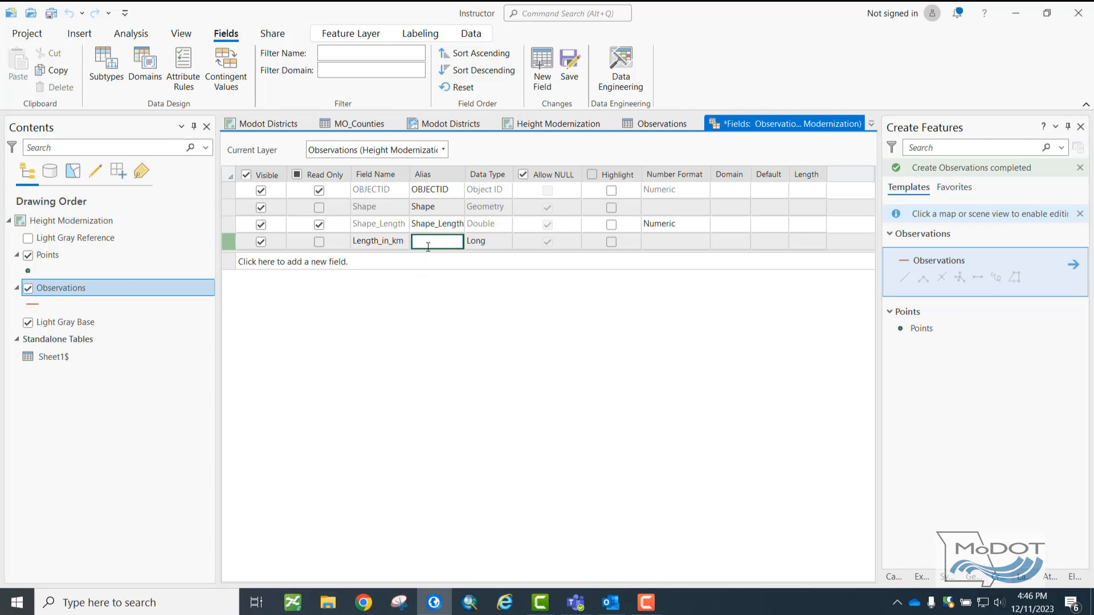
pyautogui.write('Length')
pyautogui.click(485, 249)
pyautogui.click(490, 243)
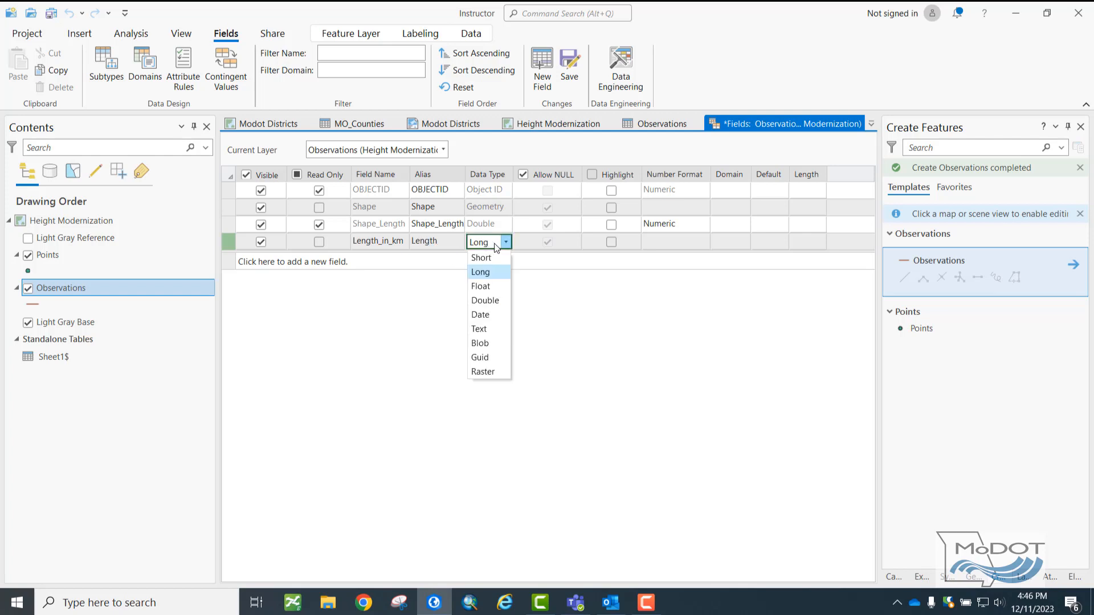
pyautogui.click(496, 302)
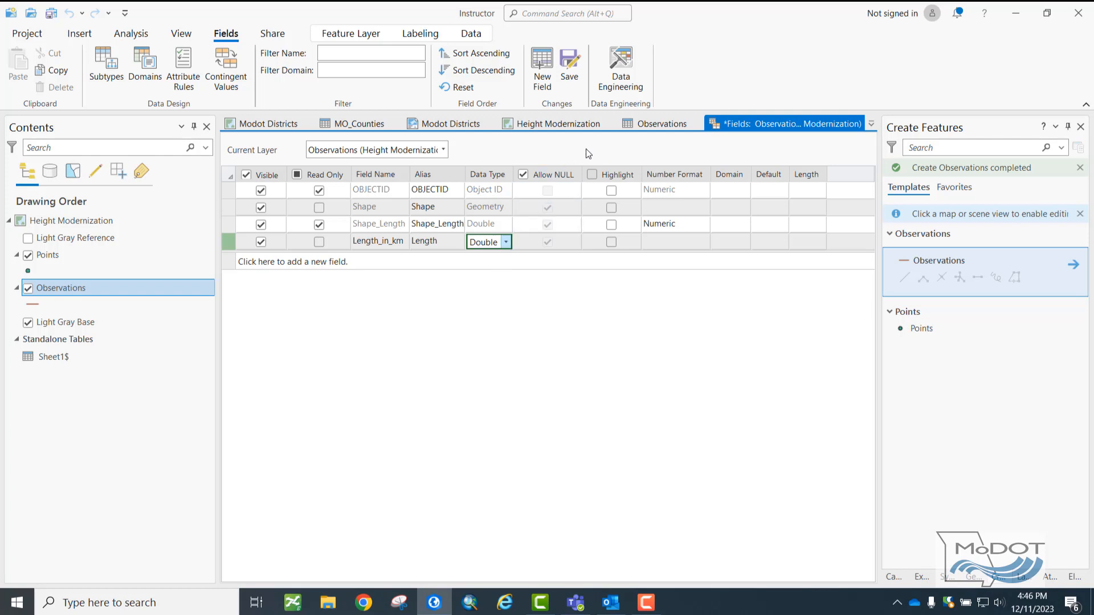
pyautogui.click(568, 65)
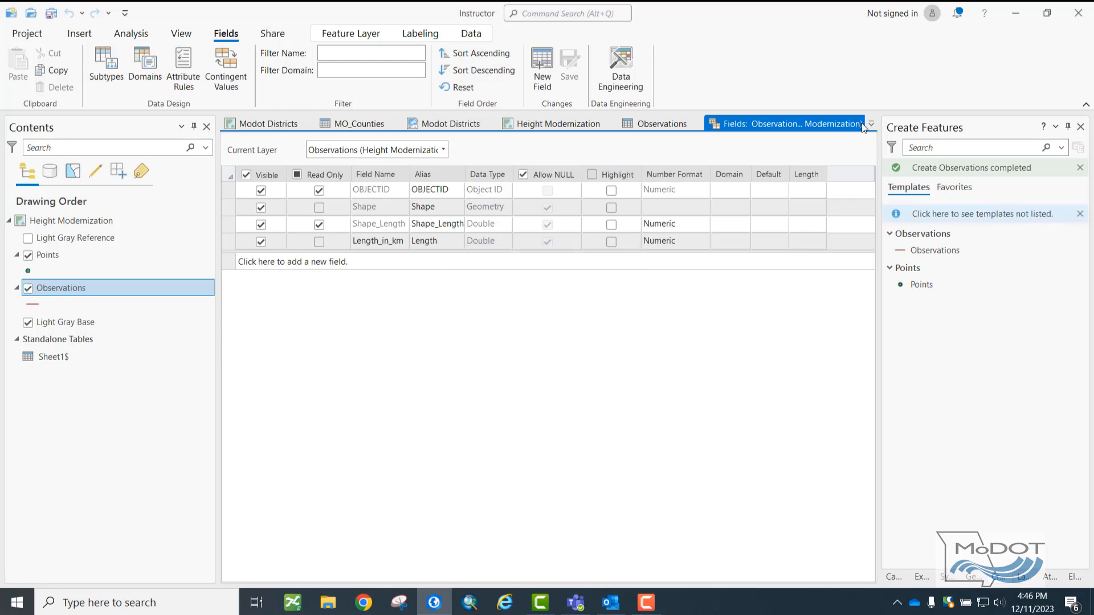
pyautogui.moveTo(842, 124); pyautogui.dragTo(822, 126)
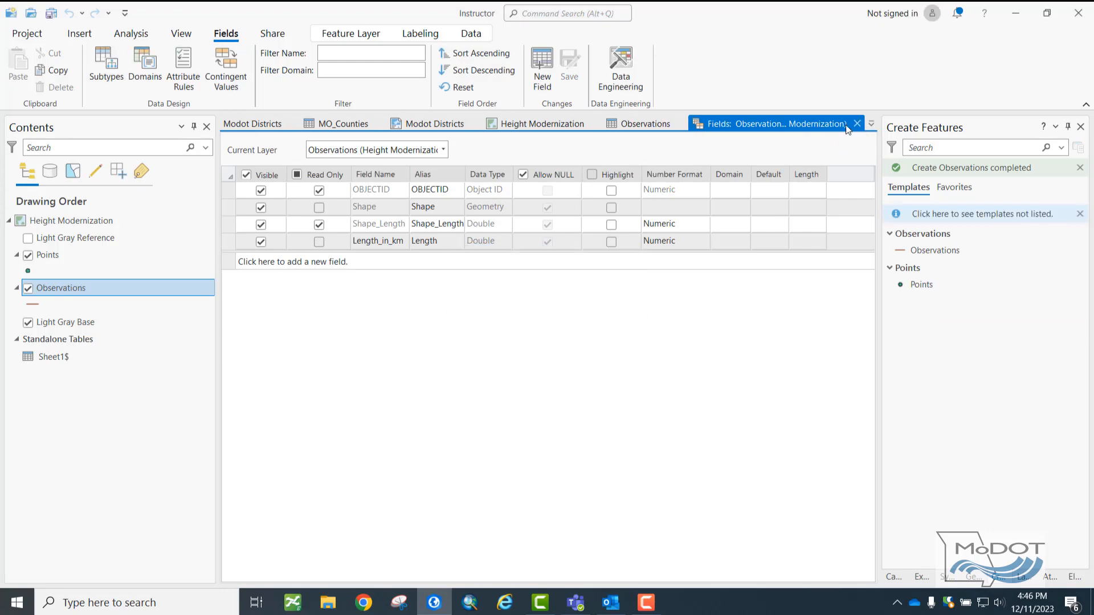
pyautogui.click(858, 125)
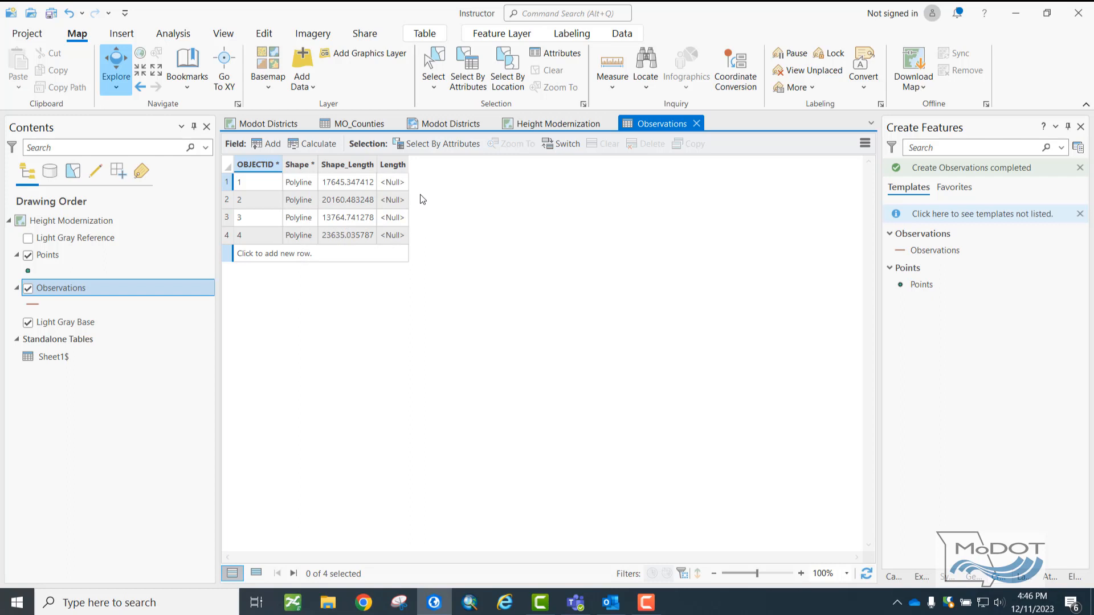
# Calculate geometry for the Length field as Length (geodesic) in Kilometers, using the current map's coordinate system, NAD_1983_2011_UTM_Zone_15N
pyautogui.rightClick(399, 163)
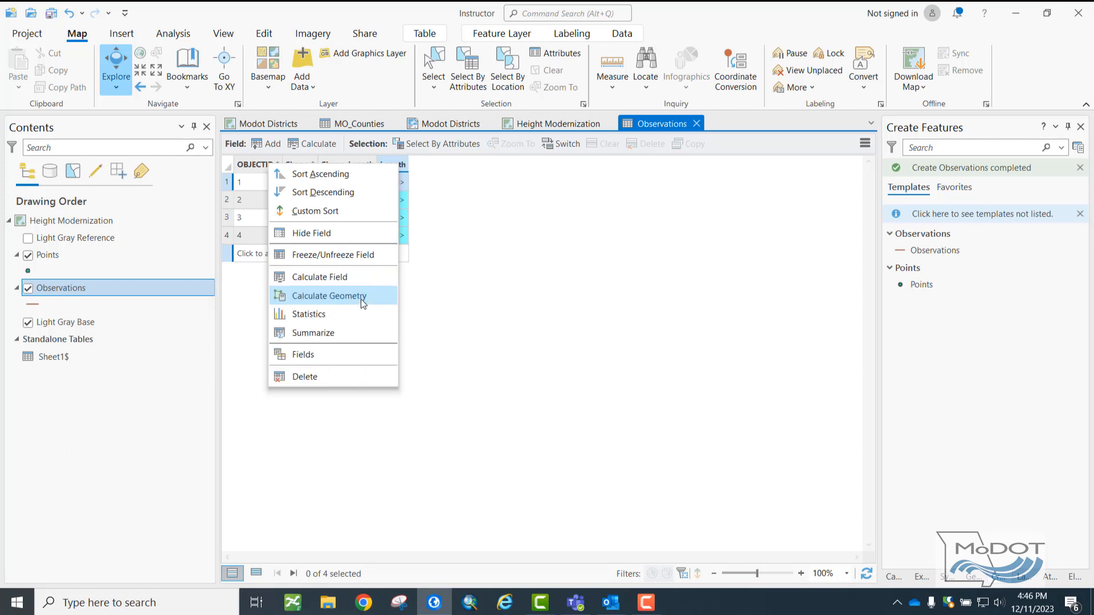
pyautogui.click(330, 298)
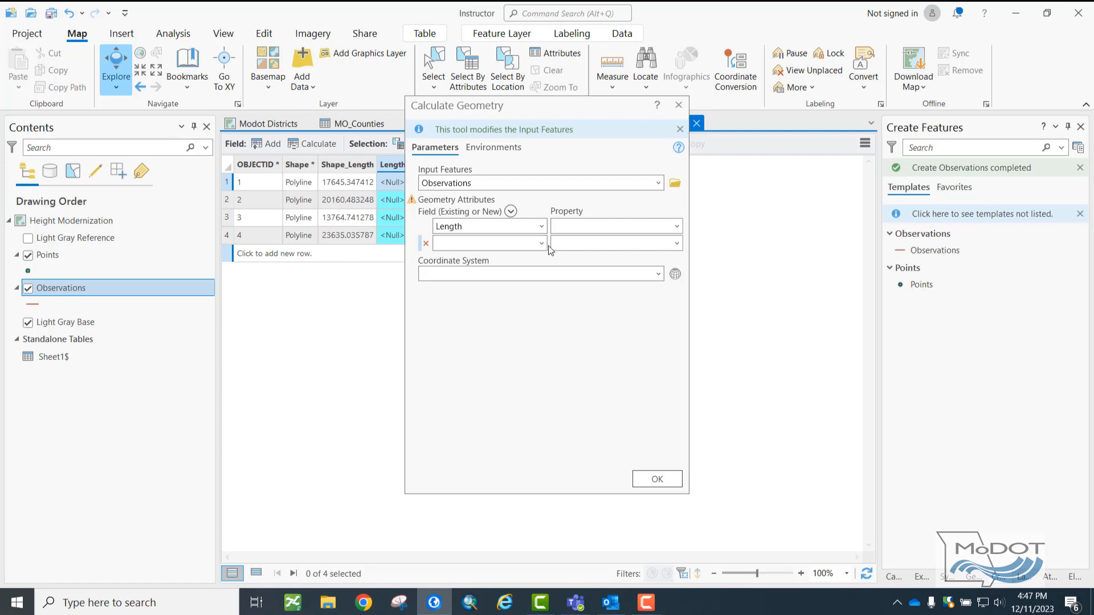
pyautogui.click(515, 226)
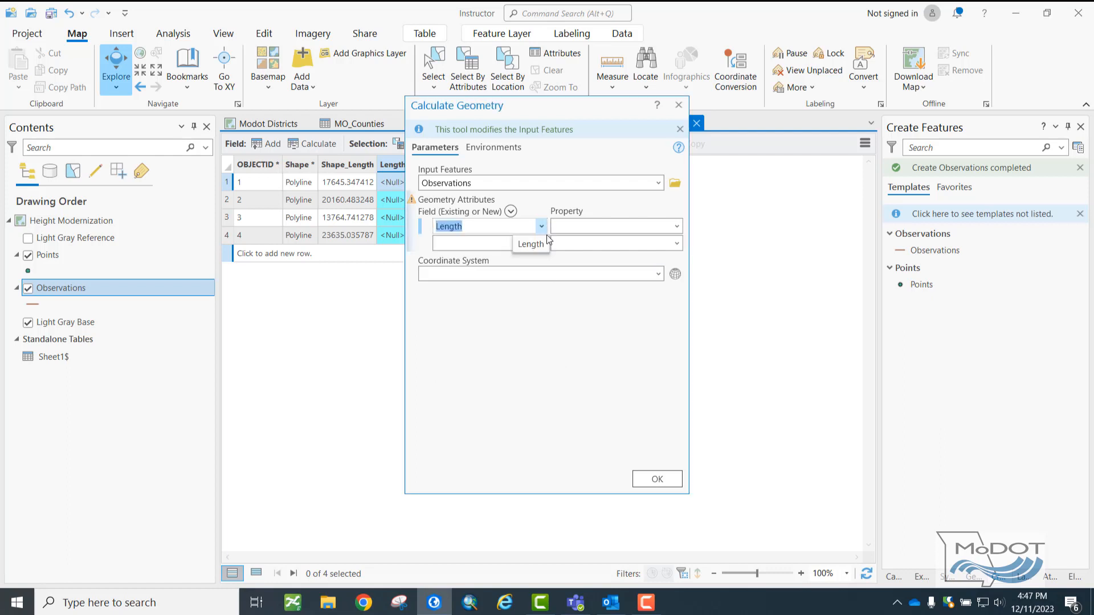
pyautogui.click(675, 227)
pyautogui.click(635, 258)
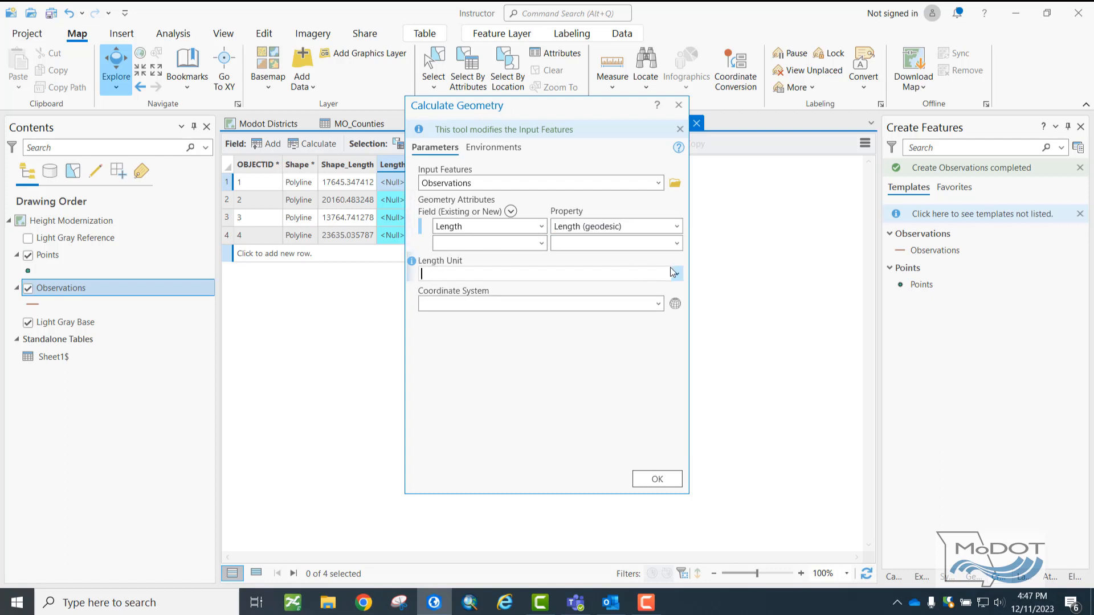
pyautogui.click(676, 273)
pyautogui.click(467, 290)
pyautogui.click(658, 304)
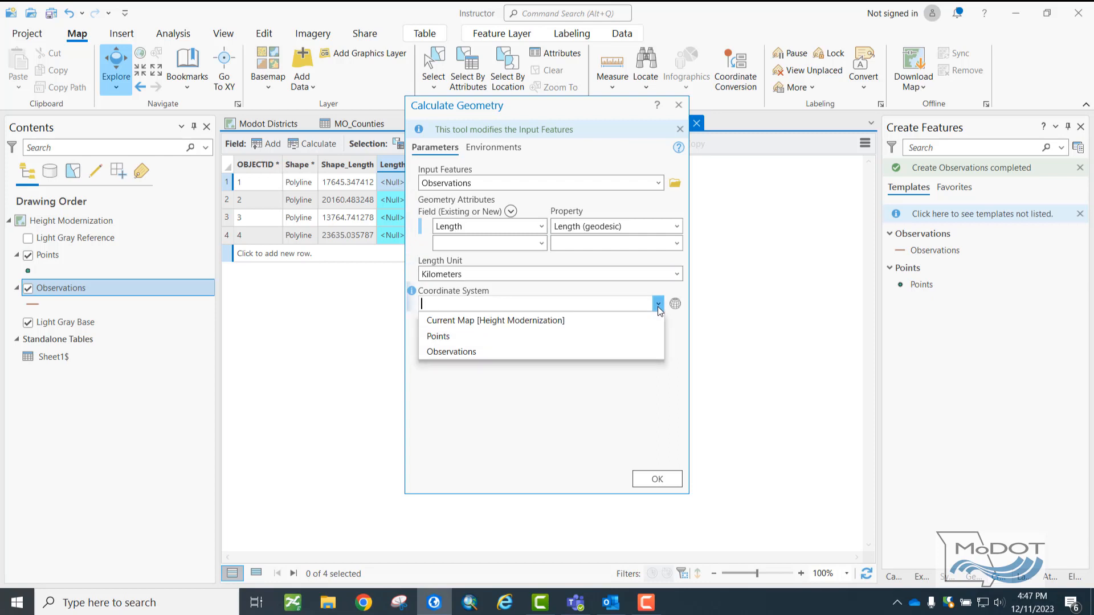
pyautogui.click(556, 321)
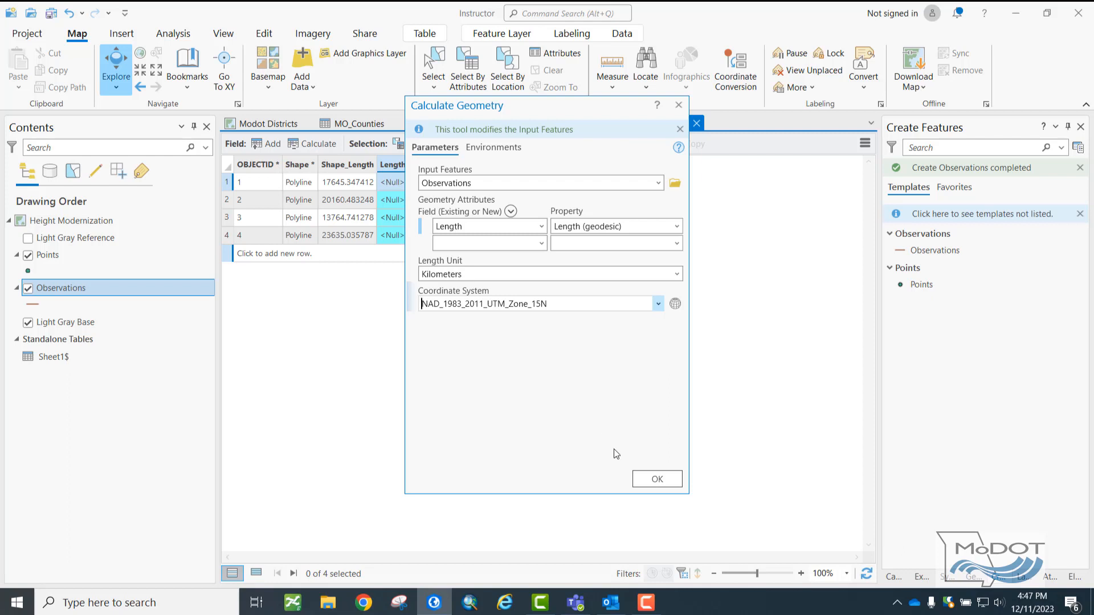
pyautogui.click(641, 480)
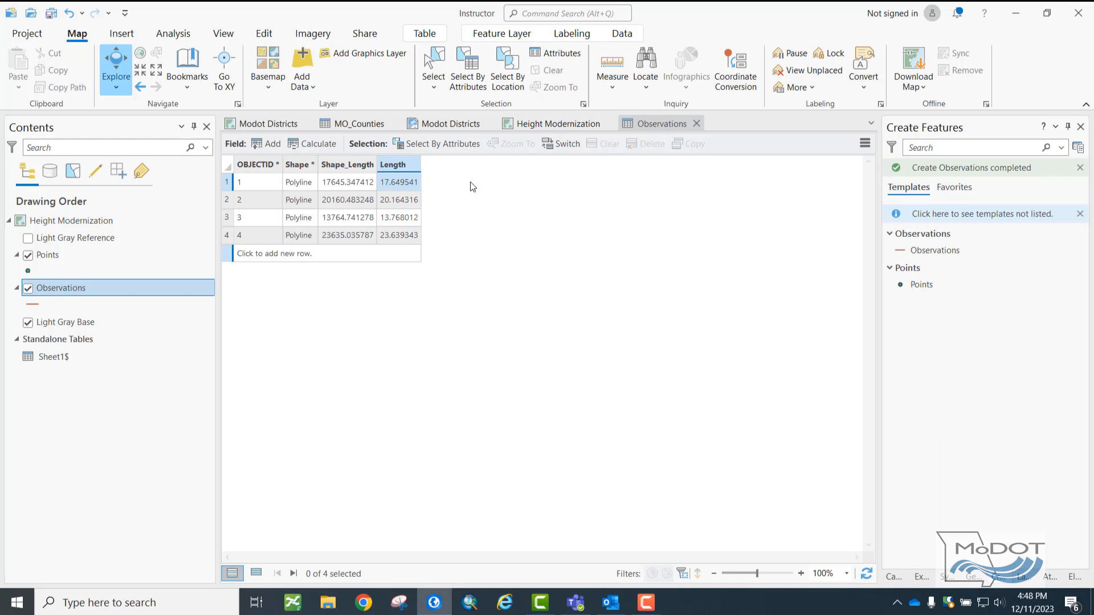
# Start Calculate Field on the Observations table's Length field and set the expression type to Arcade
pyautogui.rightClick(407, 165)
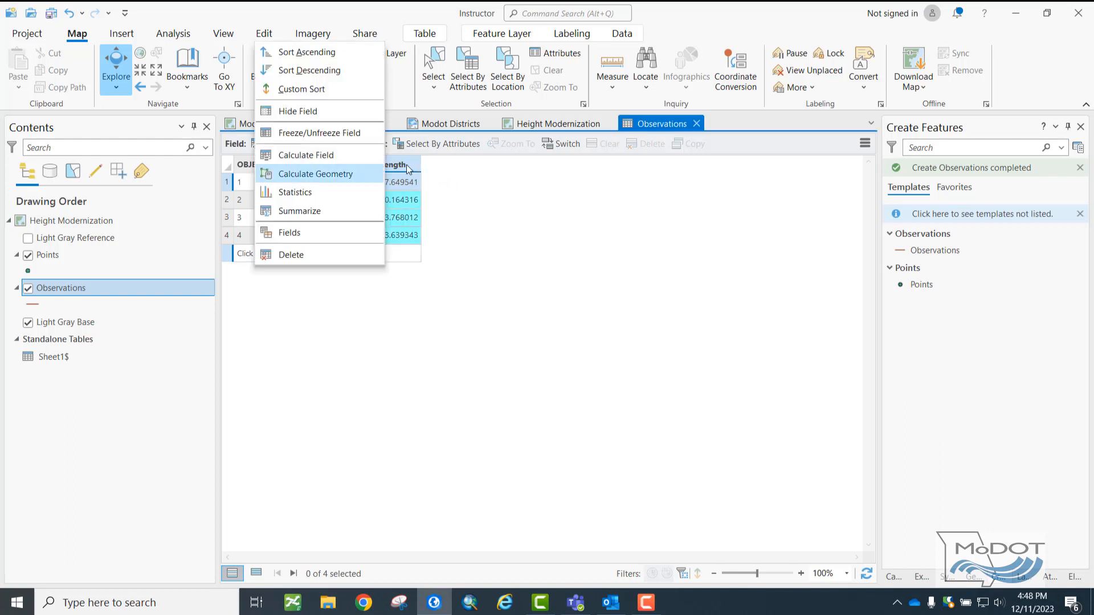
pyautogui.click(326, 156)
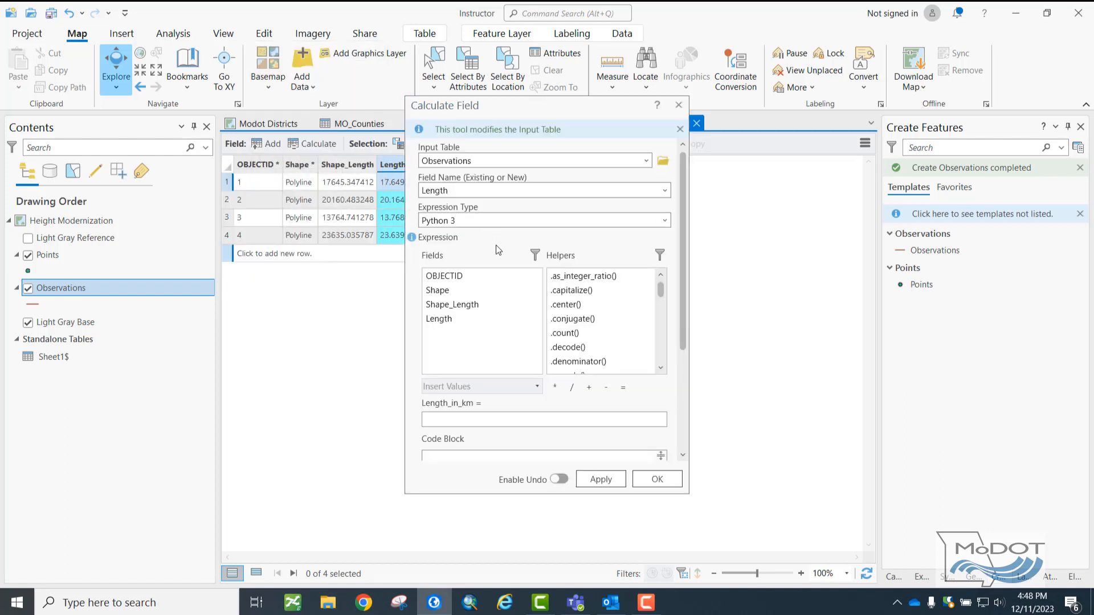
pyautogui.click(511, 220)
pyautogui.click(664, 221)
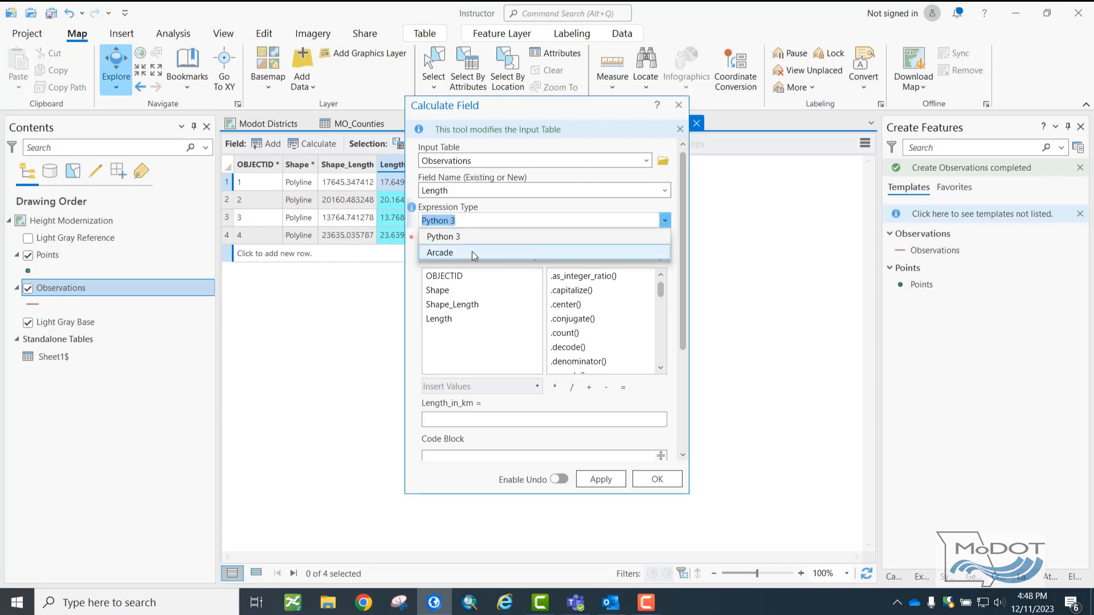
pyautogui.click(455, 253)
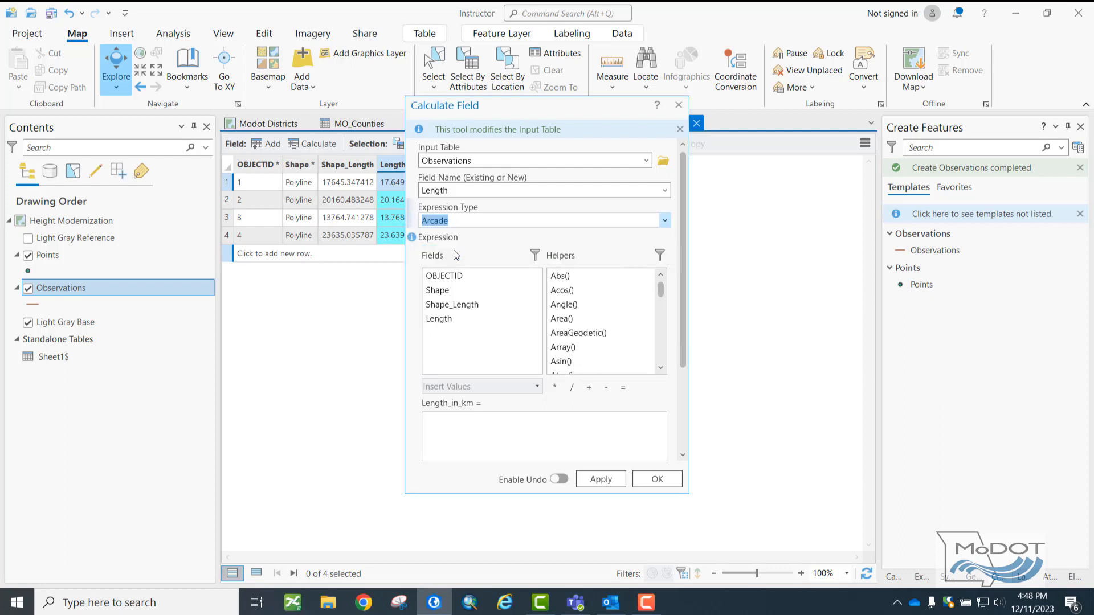
pyautogui.scroll(-1, 485, 261)
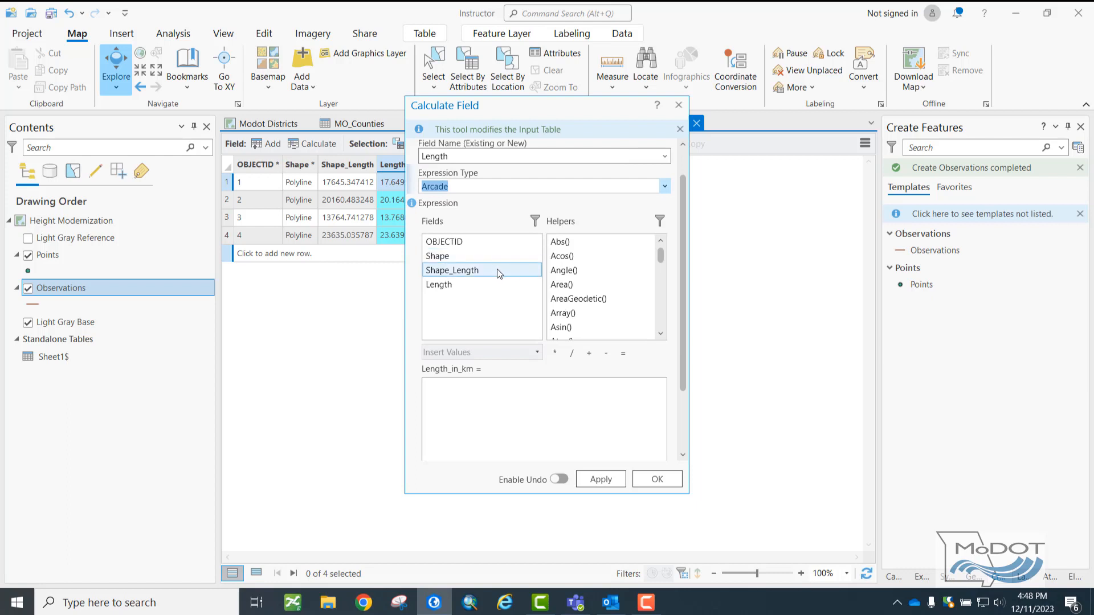
# Round the Length values to one decimal with the expression Round($feature.Length_in_km, 1) and run the field calculation
pyautogui.click(527, 392)
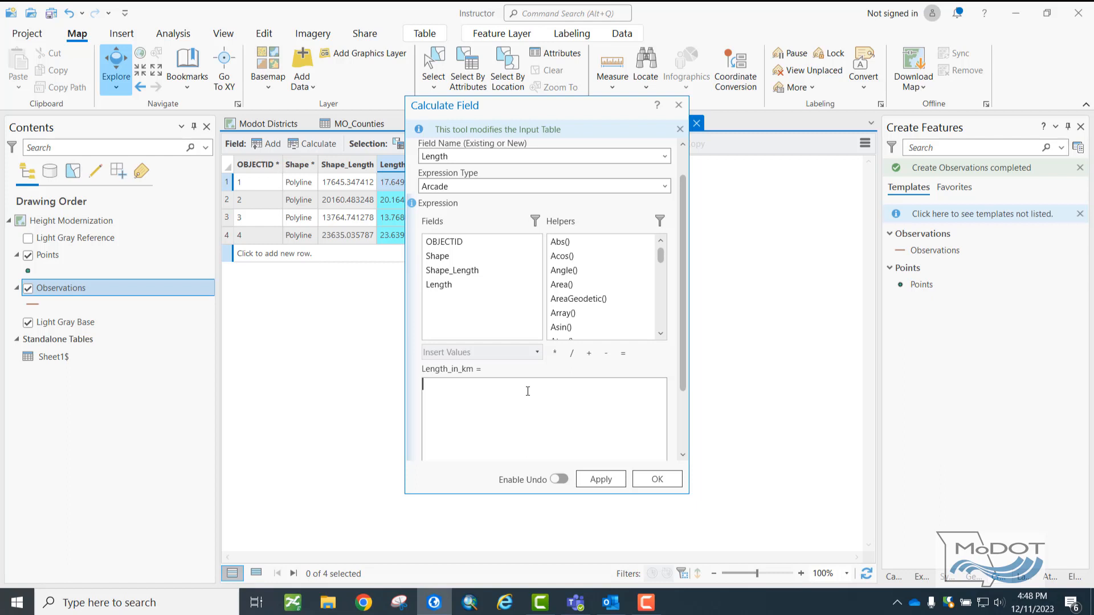
pyautogui.write('Round(')
pyautogui.click(441, 289)
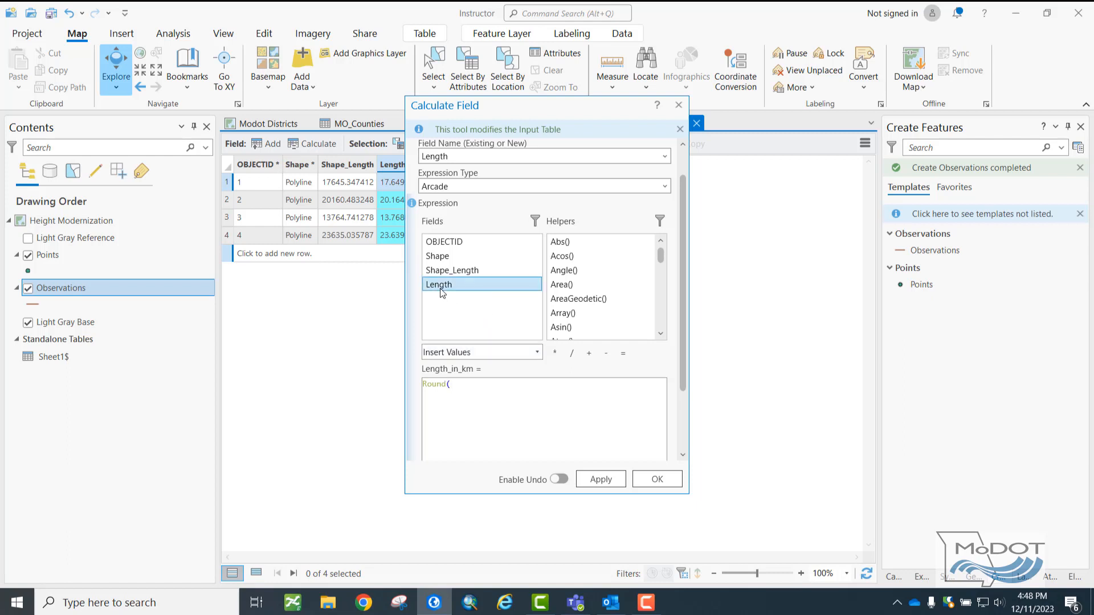
pyautogui.doubleClick(442, 288)
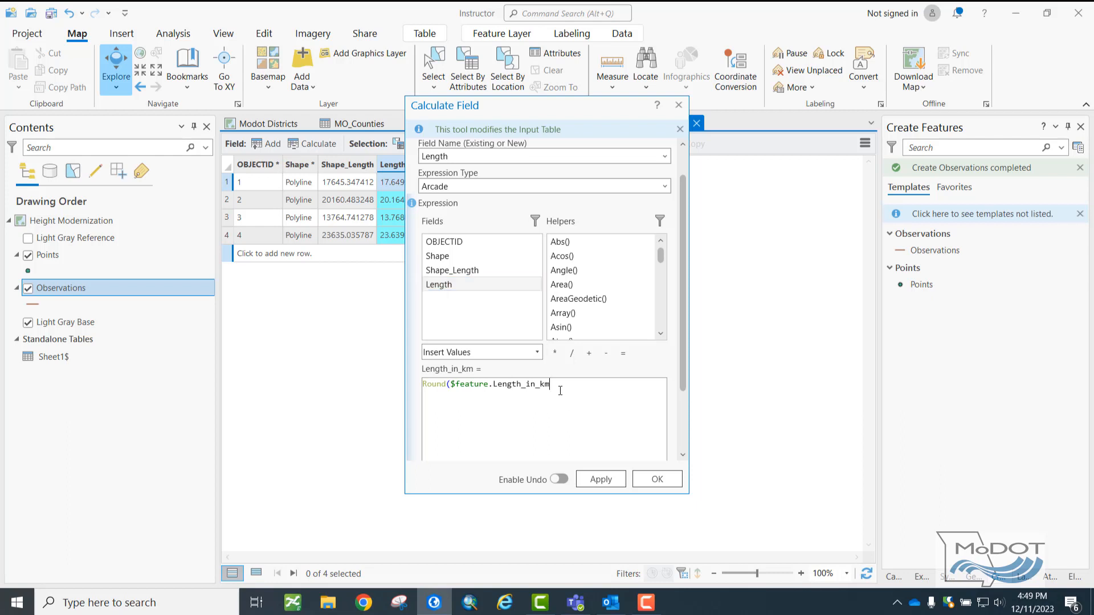
pyautogui.write(', 1')
pyautogui.press('BackSpace')
pyautogui.press('BackSpace')
pyautogui.write('1)')
pyautogui.click(601, 479)
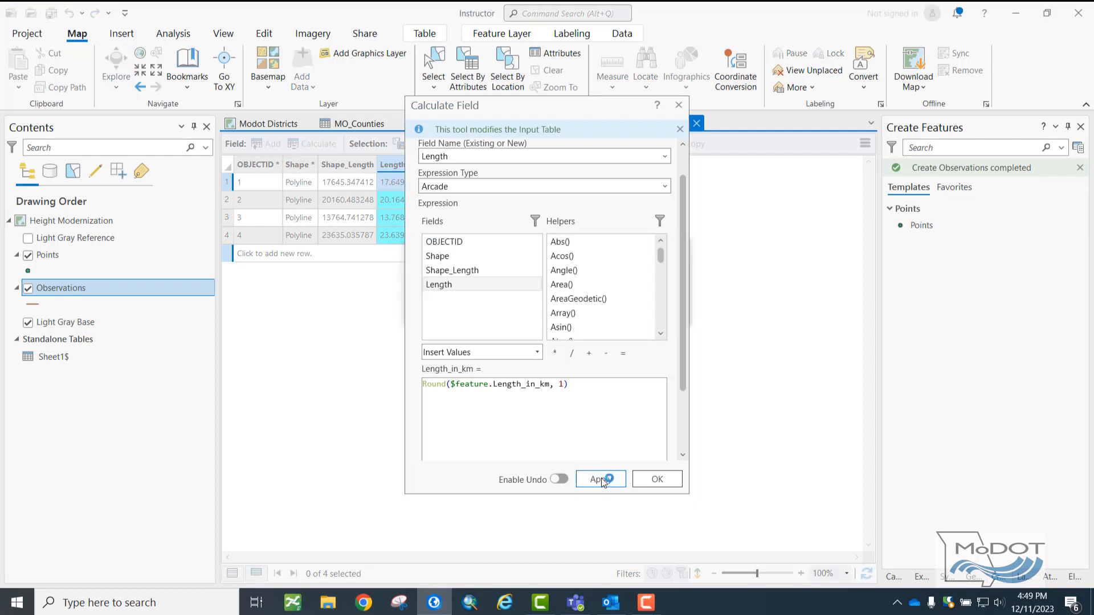
pyautogui.click(648, 480)
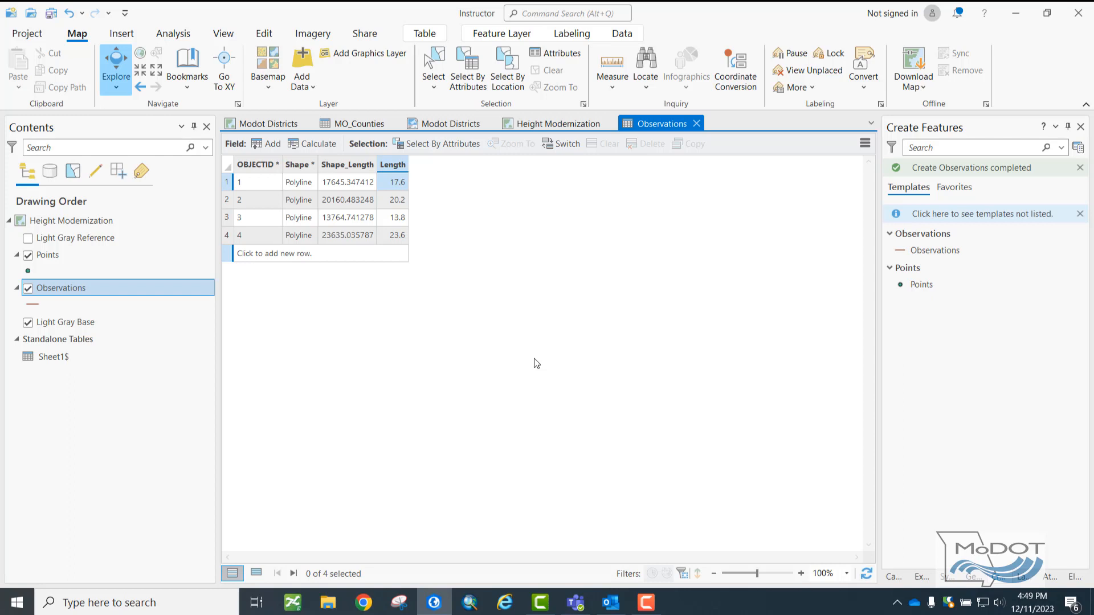
# Return to the Height Modernization map and turn on labels for the Points layer
pyautogui.click(551, 124)
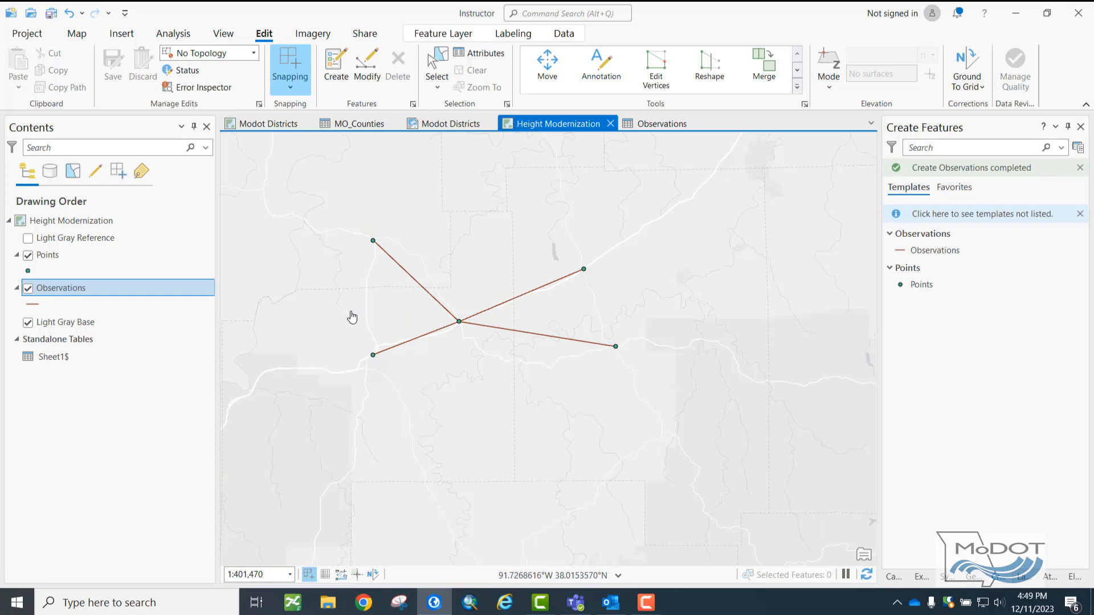
pyautogui.click(48, 259)
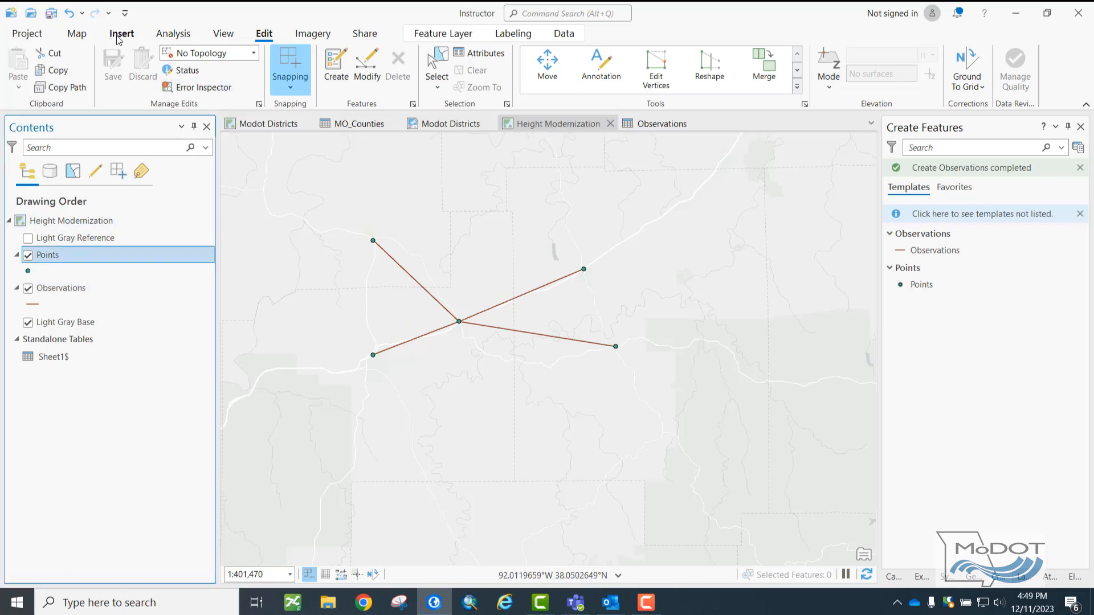
pyautogui.click(523, 36)
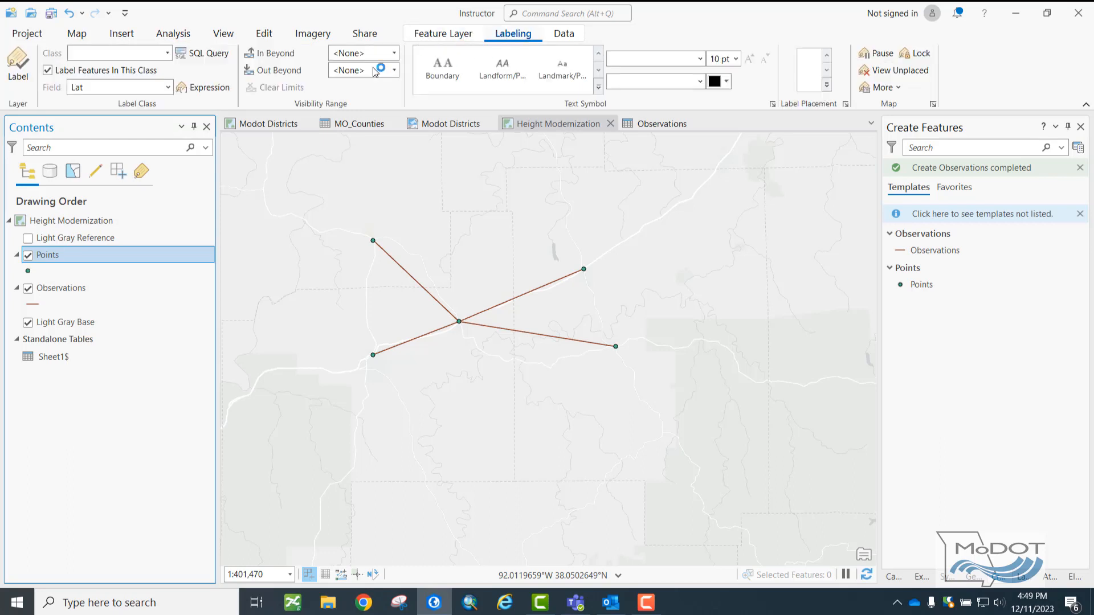
pyautogui.click(16, 63)
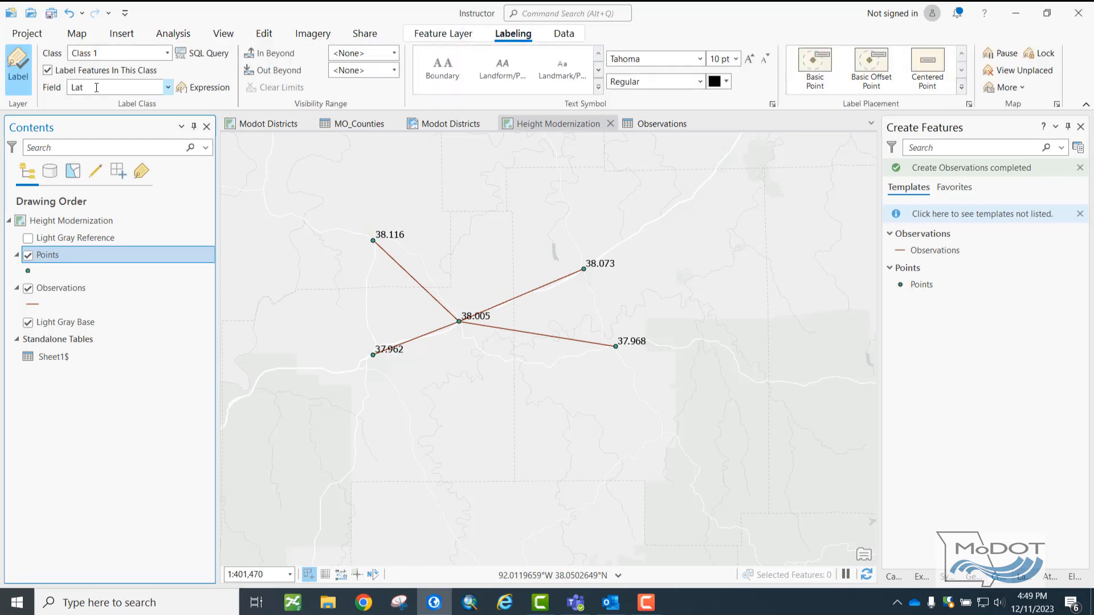
# Label the Points layer by its ID field, and turn on labels for the Observations lines using their Length field
pyautogui.click(167, 88)
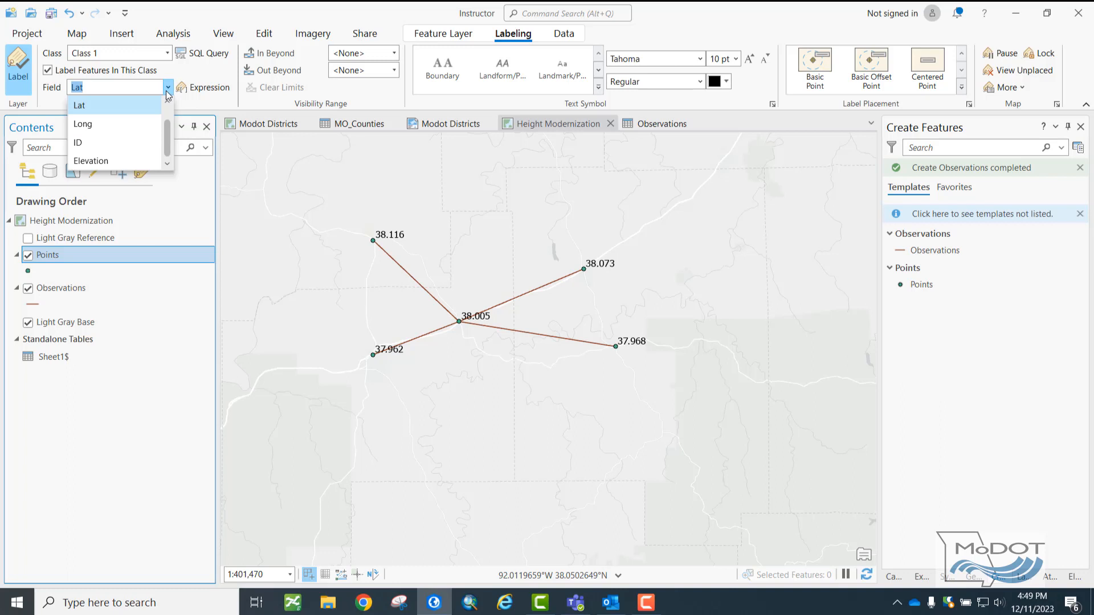
pyautogui.click(108, 142)
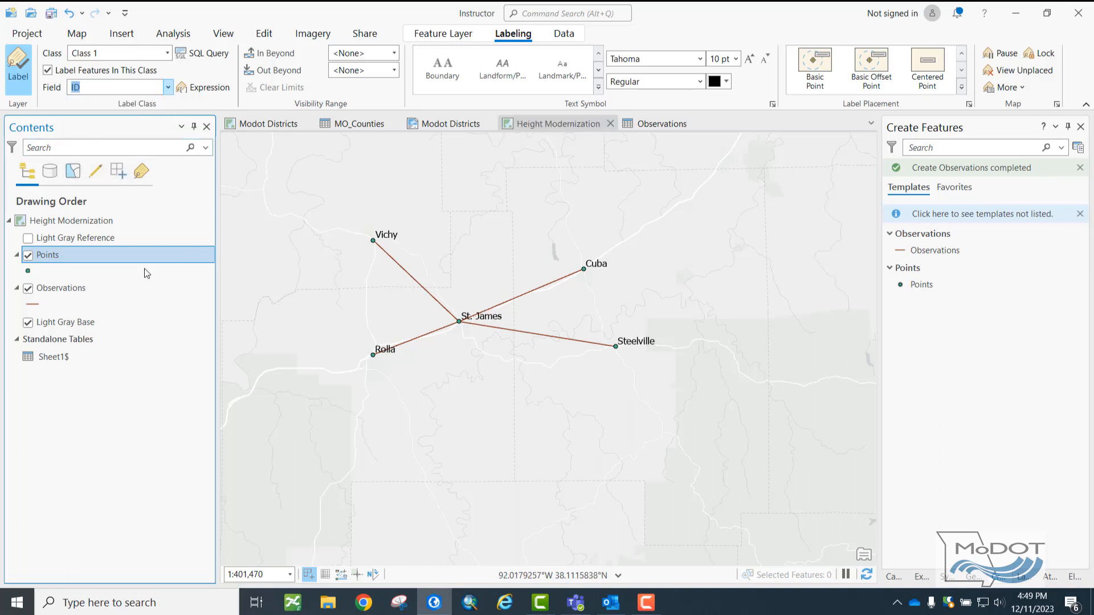
pyautogui.click(97, 288)
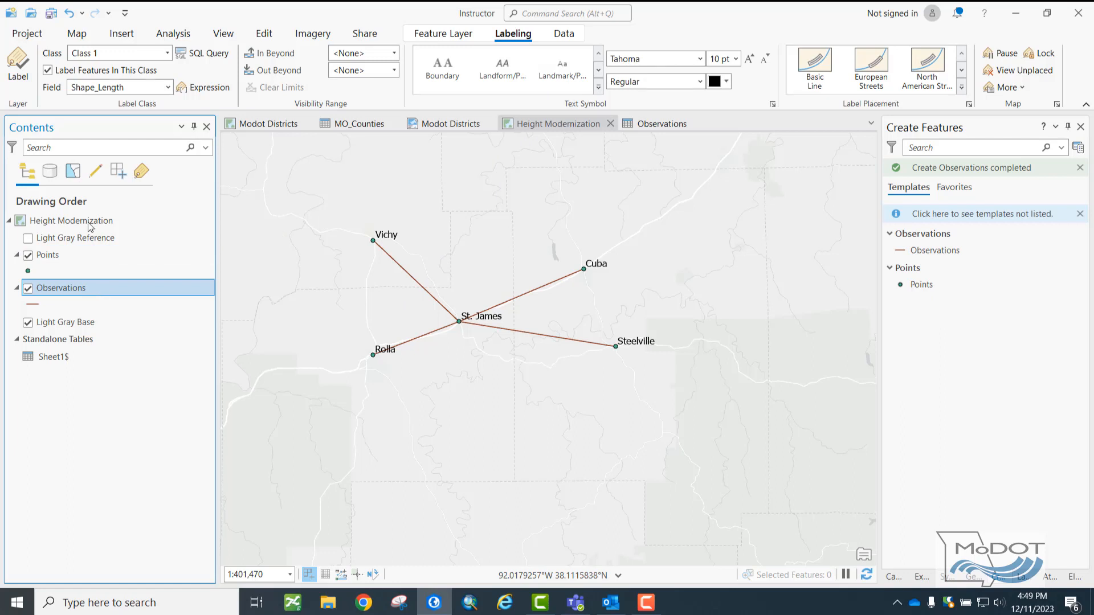
pyautogui.click(19, 64)
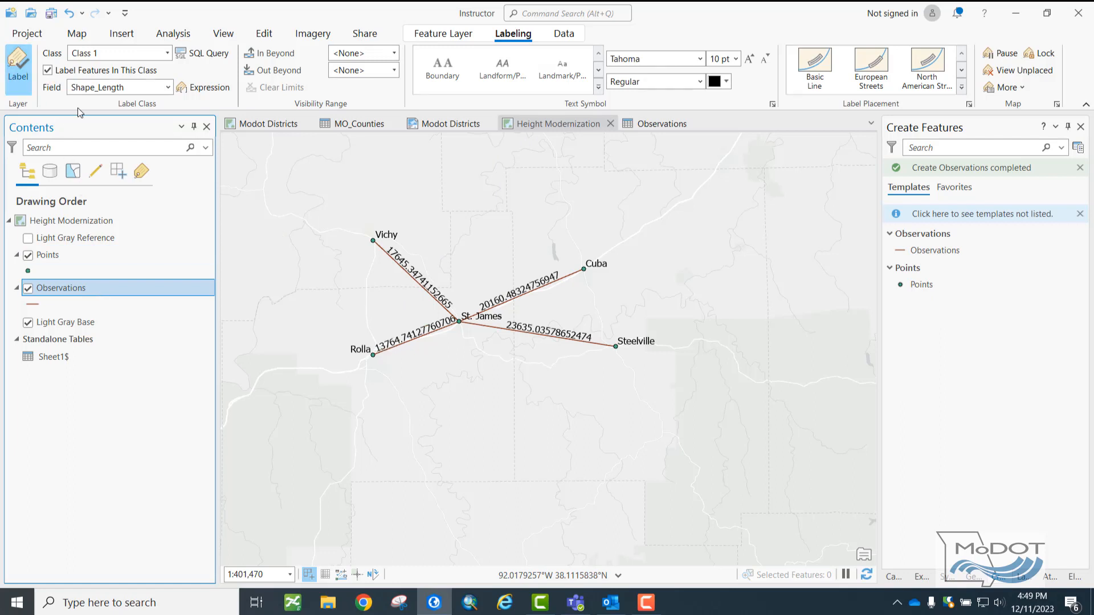
pyautogui.click(168, 88)
pyautogui.click(101, 143)
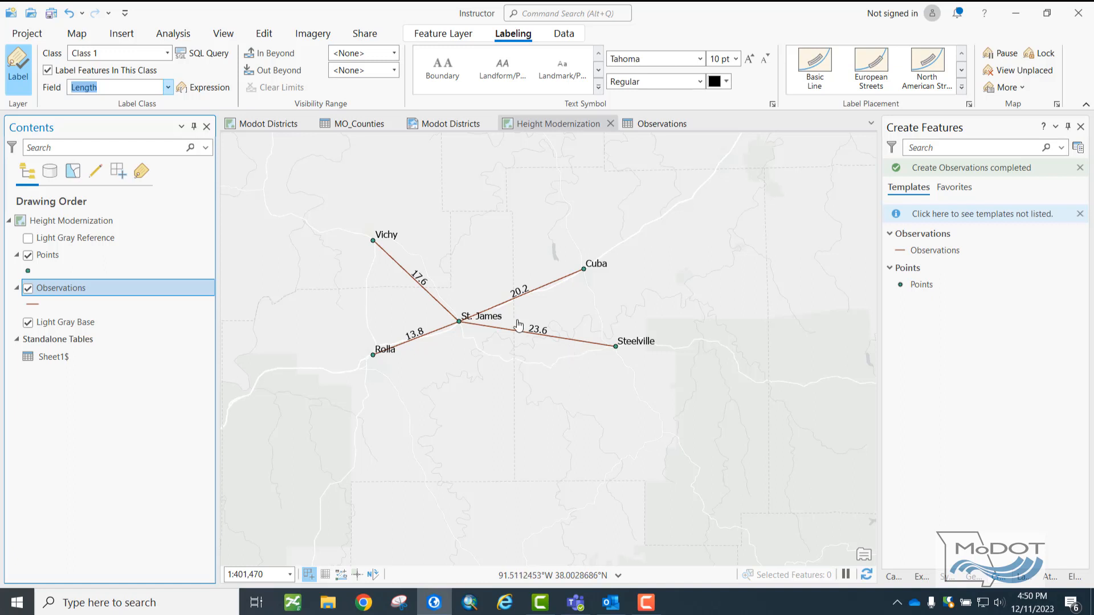
# Add a km unit to the Observations labels with the Arcade expression $feature.Length_in_km + " km" and apply it
pyautogui.click(224, 91)
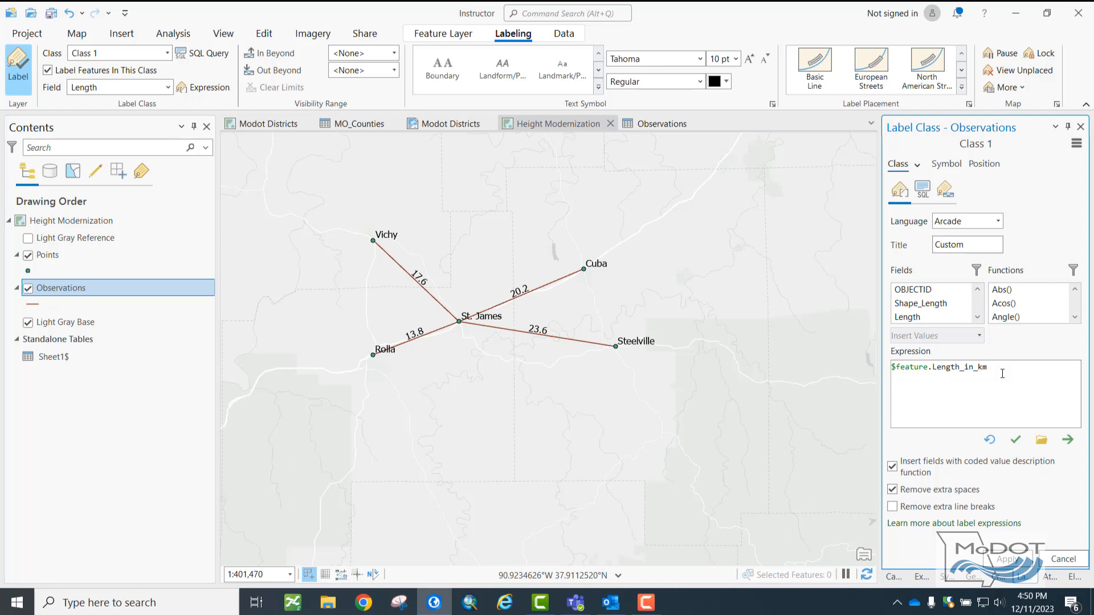
pyautogui.write('+ " km"')
pyautogui.click(1007, 367)
pyautogui.click(1008, 559)
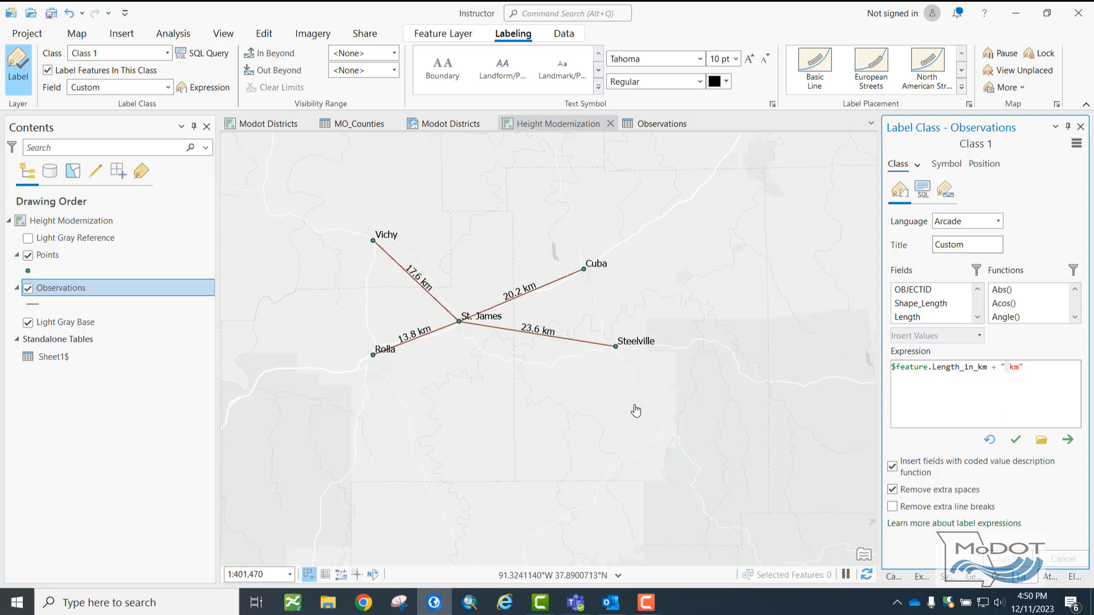
# Give the Observations labels a white fill halo symbol and apply it
pyautogui.click(986, 164)
pyautogui.click(941, 166)
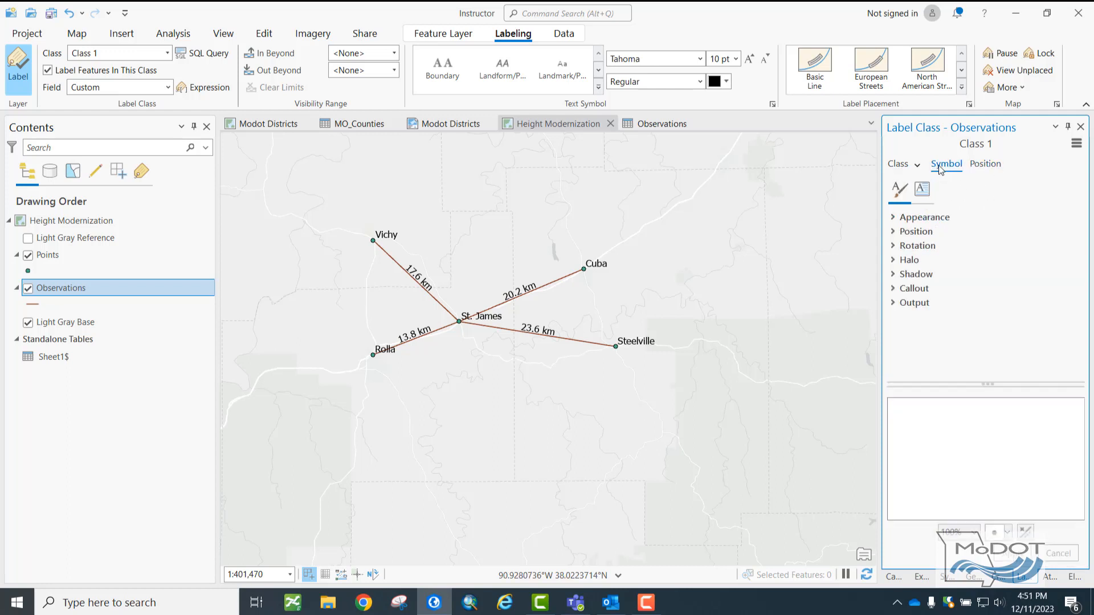
pyautogui.click(897, 261)
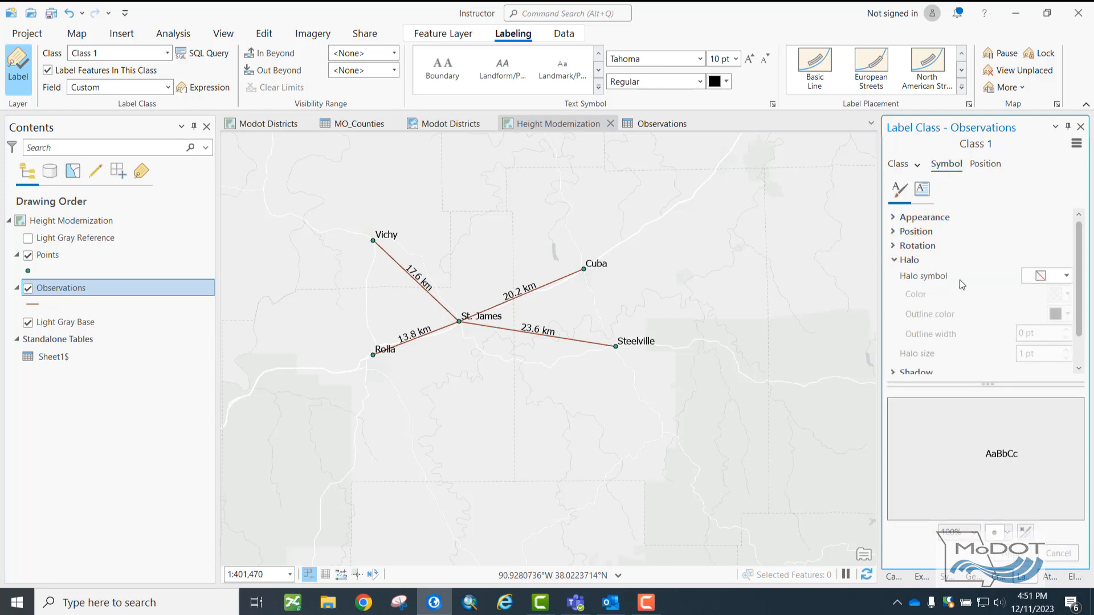
pyautogui.click(1065, 278)
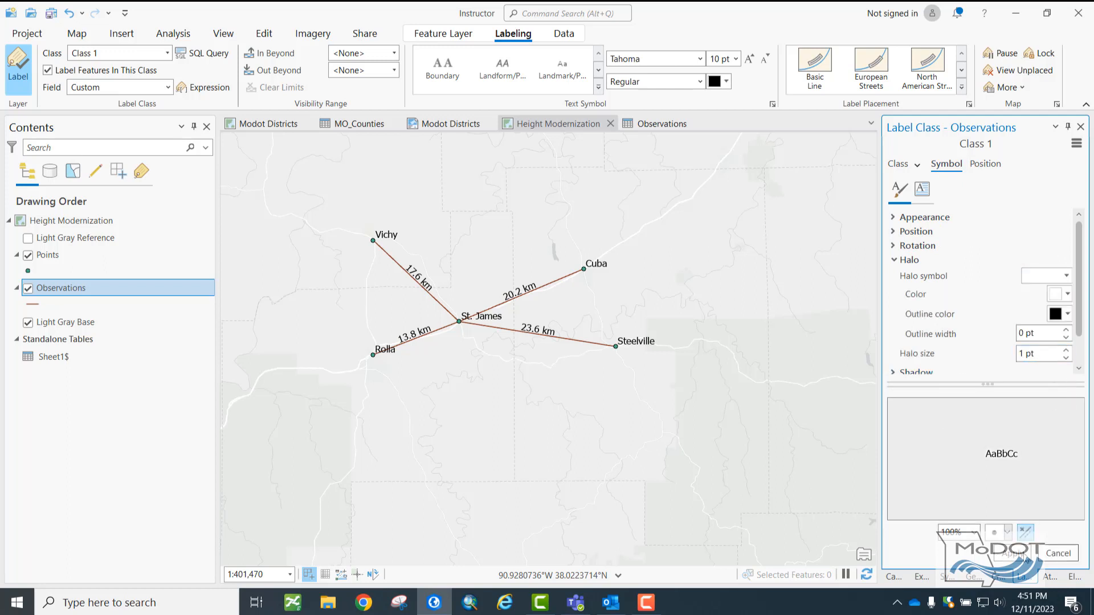
pyautogui.click(1020, 554)
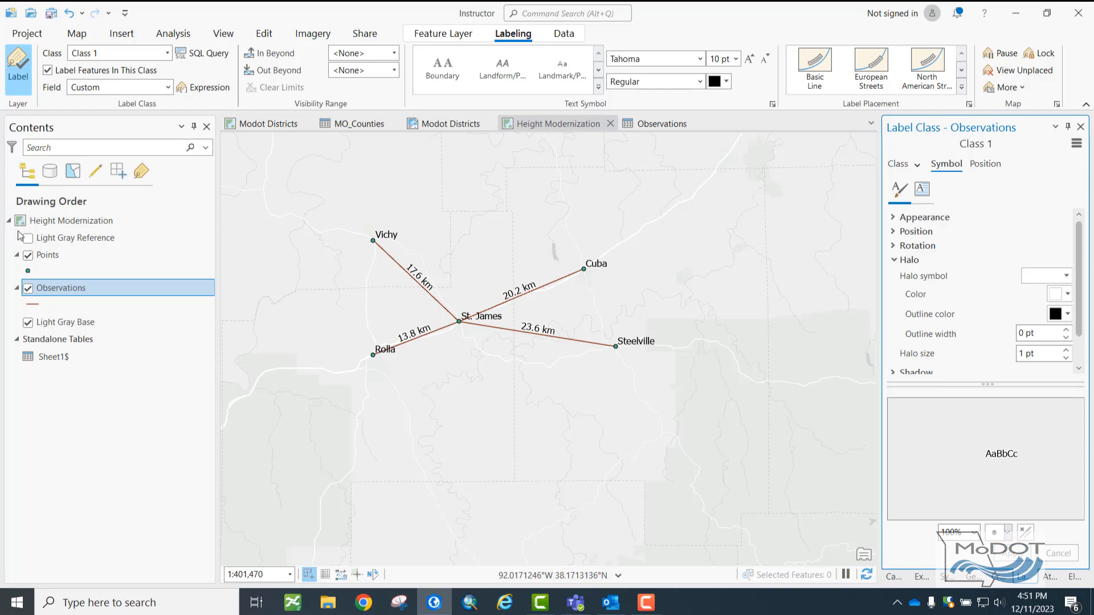
# Give the Points labels a white fill halo symbol with a halo size of 2 pt and apply it
pyautogui.click(45, 254)
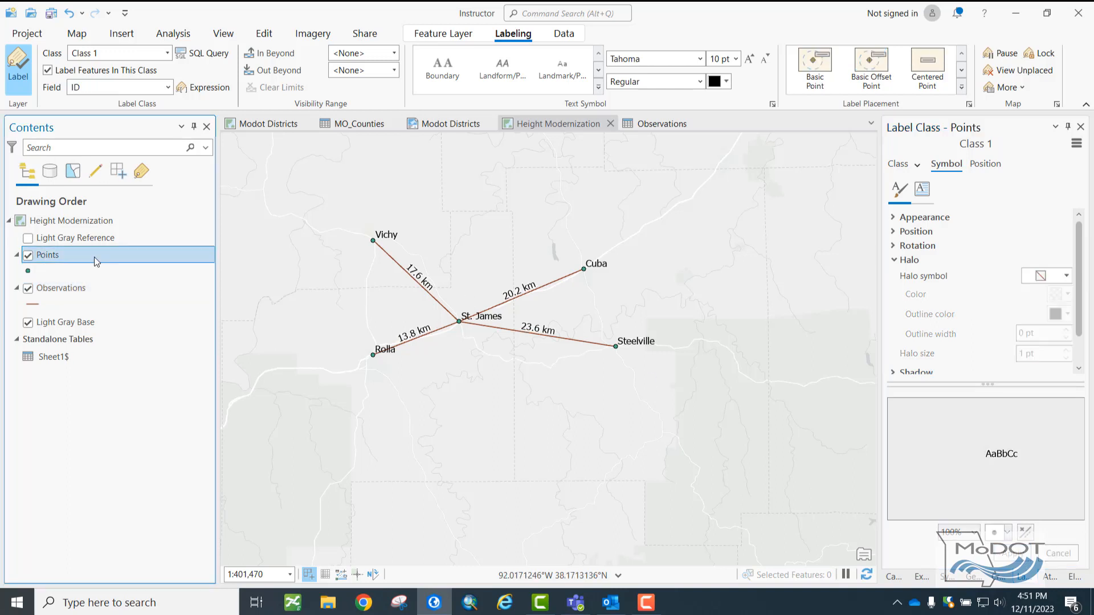
pyautogui.click(1060, 277)
pyautogui.click(959, 369)
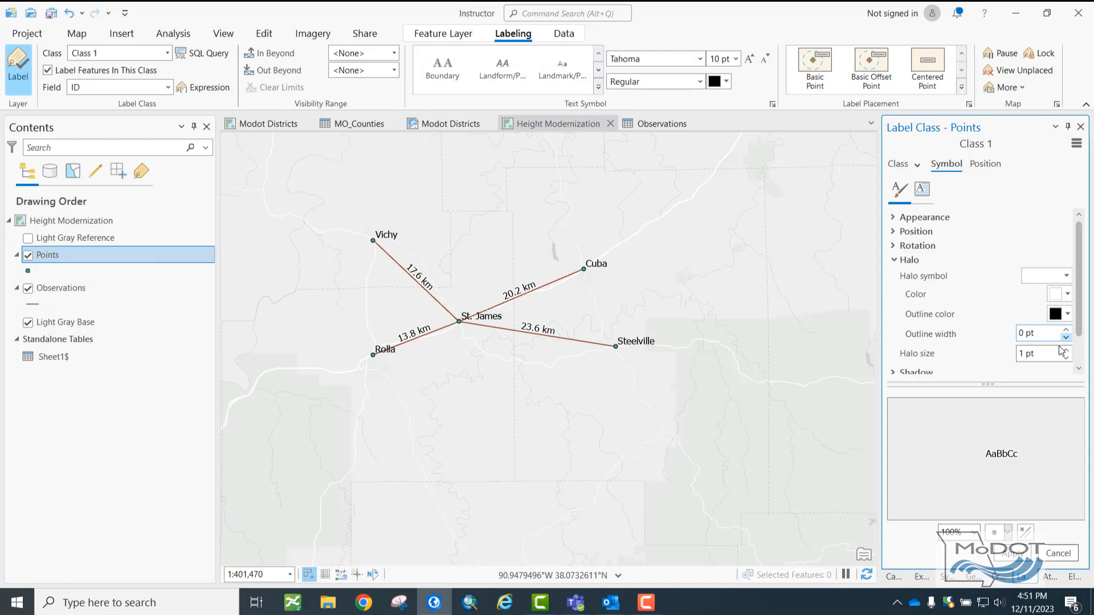
pyautogui.click(1067, 352)
pyautogui.click(1066, 358)
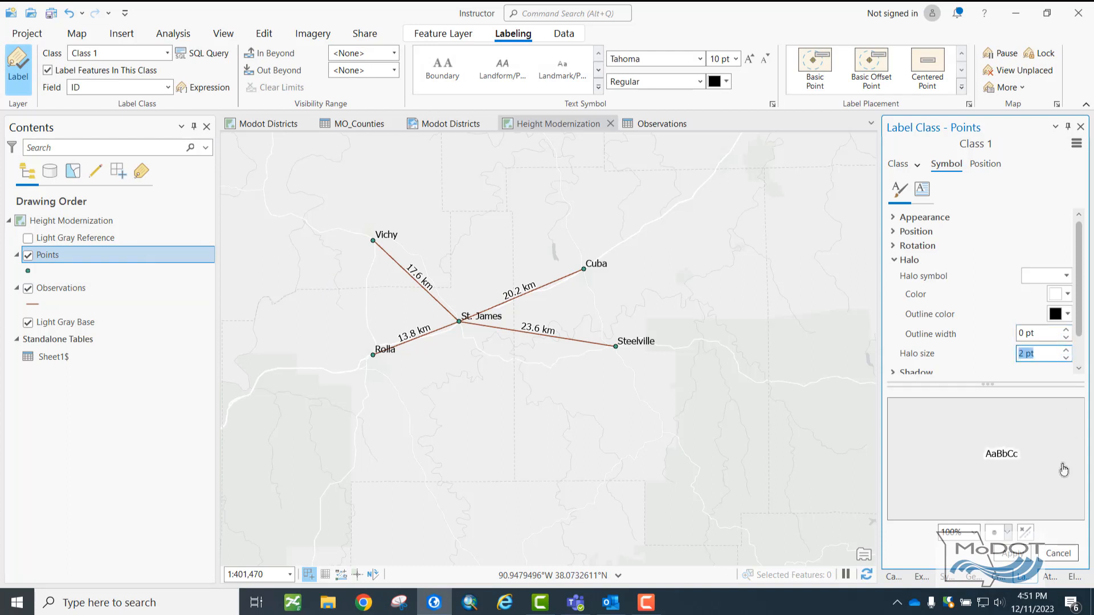
pyautogui.click(1016, 555)
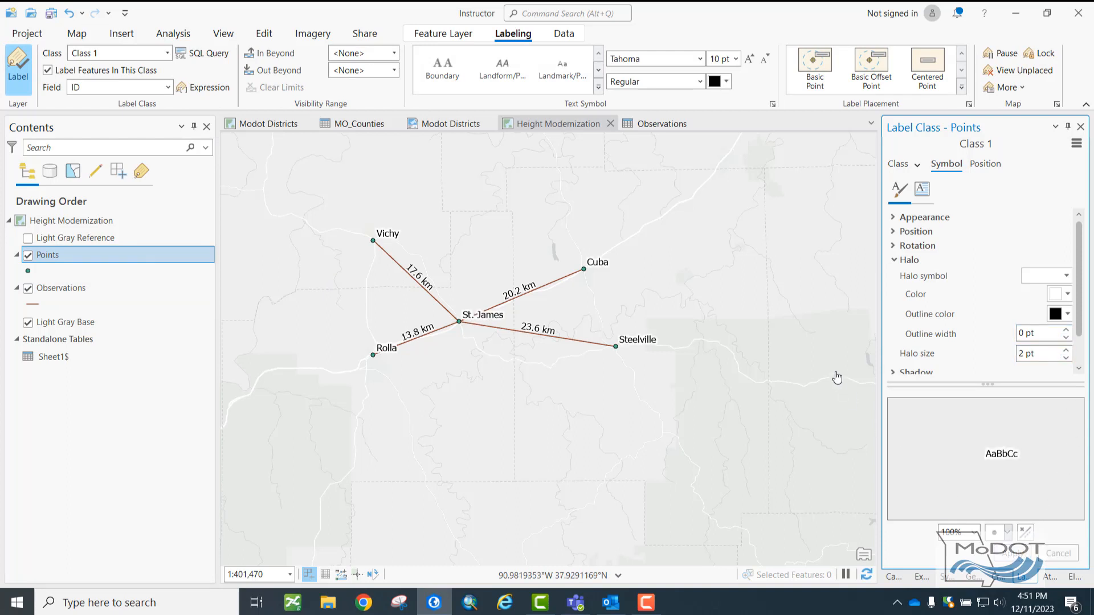